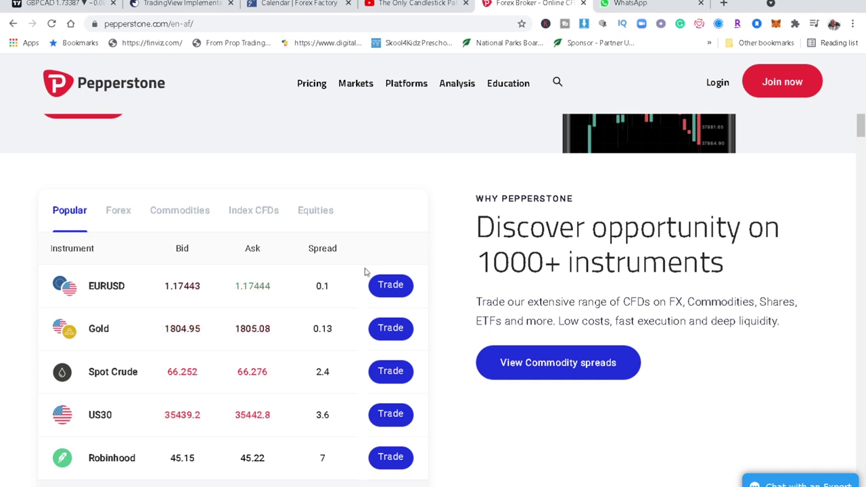
Review the Pepperstone homepage from the live instrument spreads through the platforms and articles to the footer's risk warning
scroll(365, 272, "up", 3)
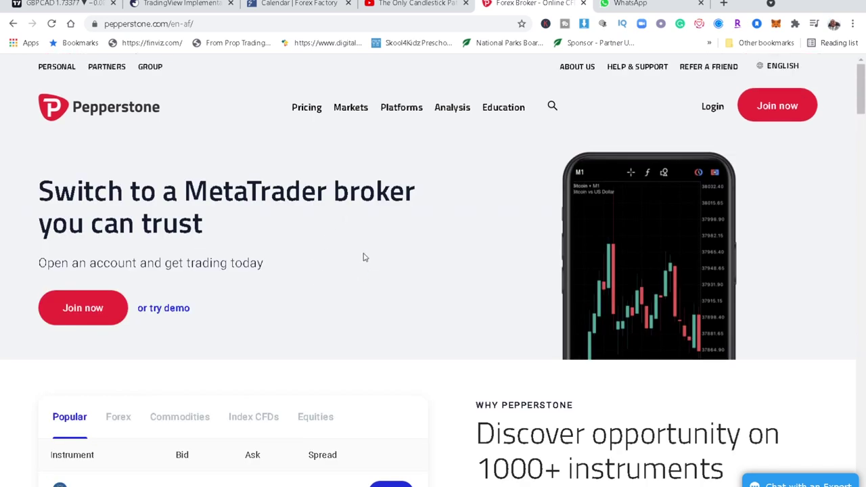
scroll(364, 257, "down", 1)
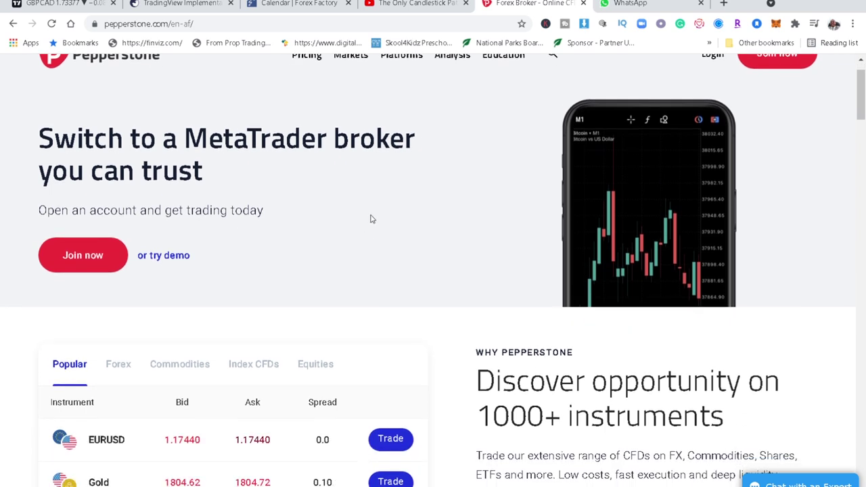
scroll(370, 219, "down", 2)
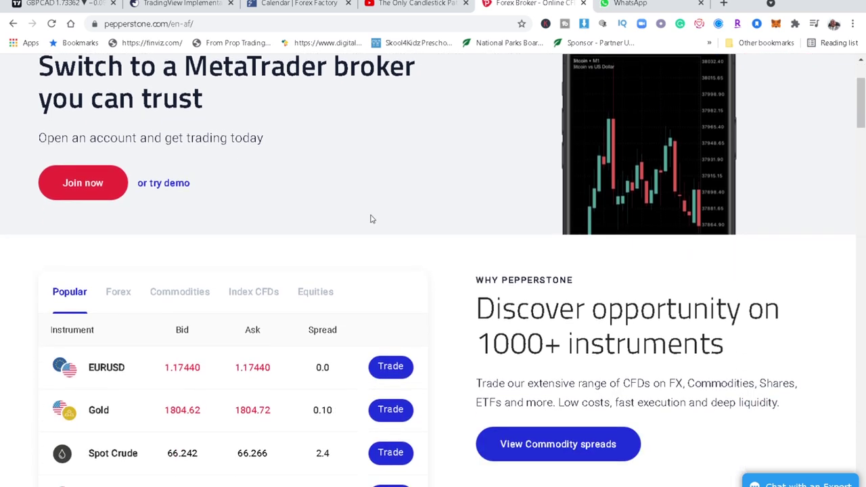
scroll(371, 219, "down", 2)
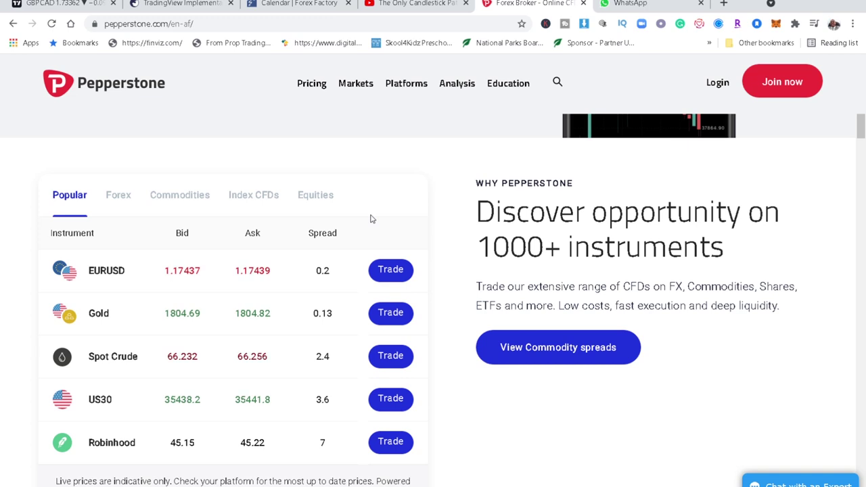
scroll(370, 218, "down", 1)
scroll(371, 219, "down", 2)
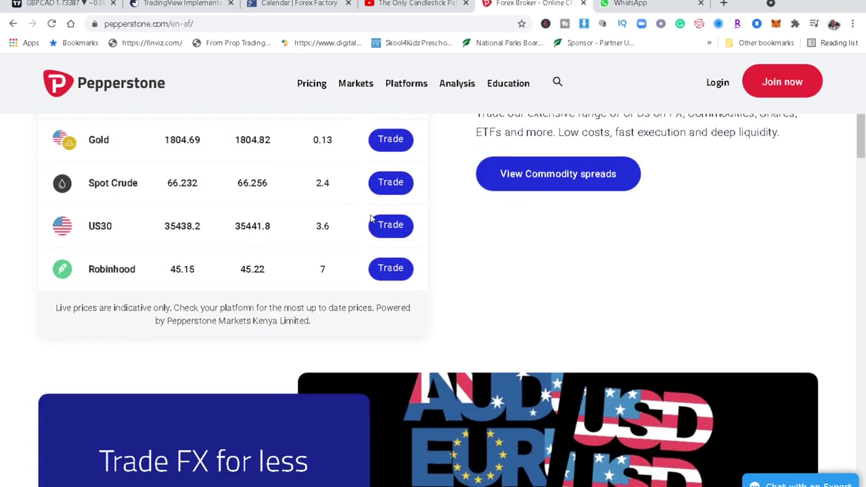
scroll(371, 219, "down", 3)
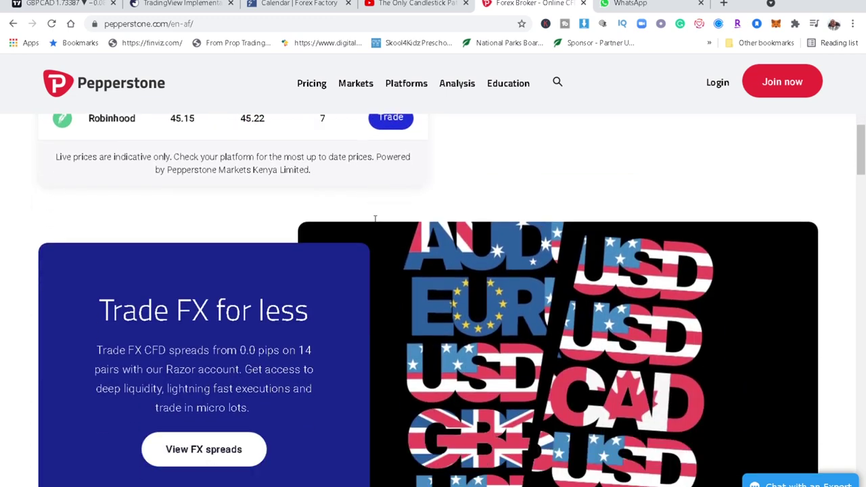
scroll(370, 218, "down", 1)
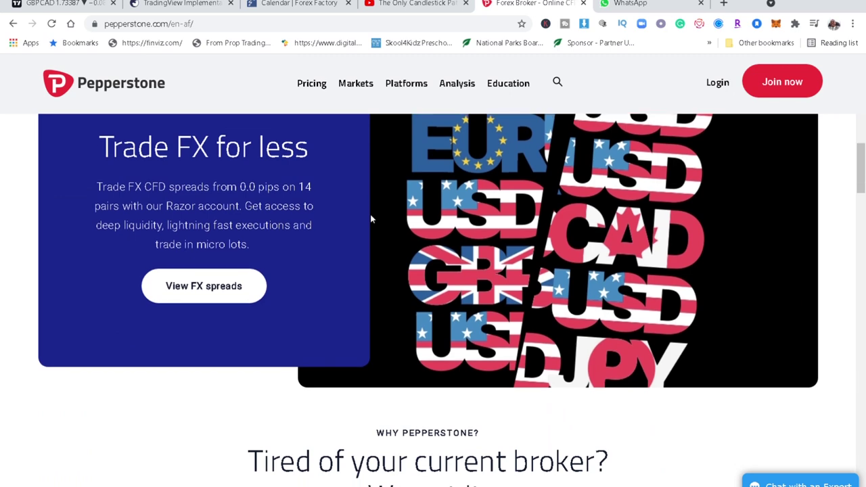
scroll(371, 218, "down", 2)
scroll(370, 218, "down", 2)
scroll(370, 219, "down", 1)
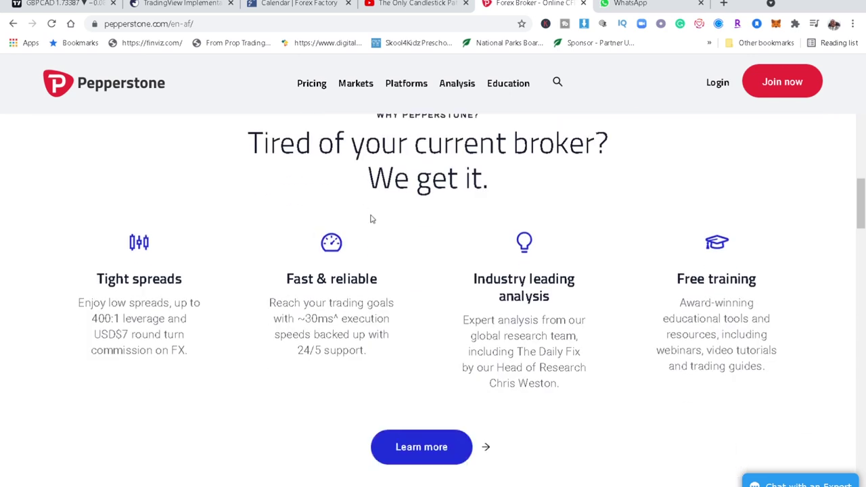
scroll(370, 219, "down", 3)
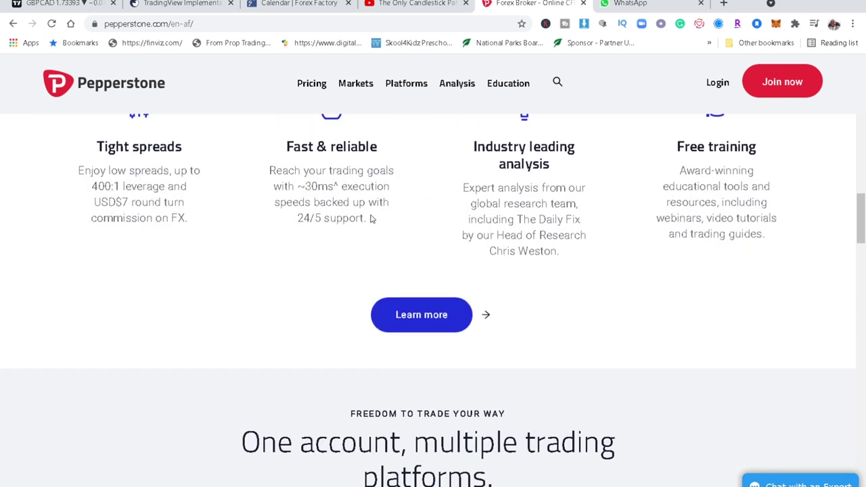
scroll(371, 219, "down", 2)
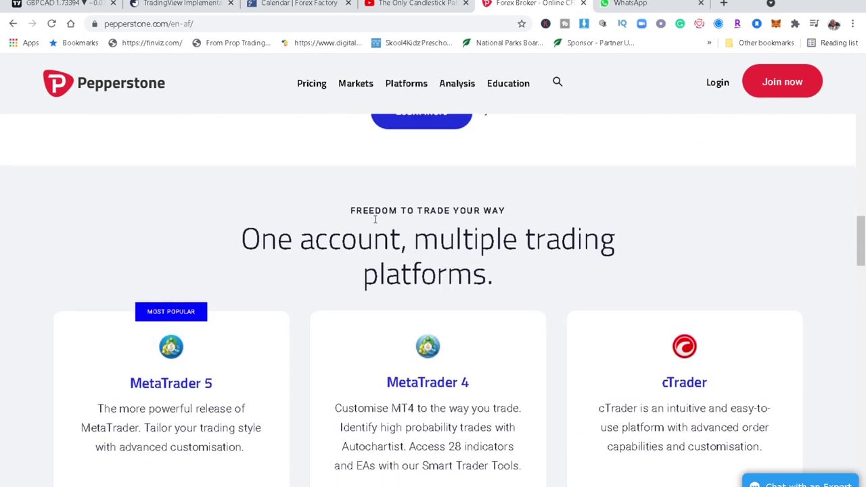
scroll(375, 220, "down", 2)
scroll(375, 220, "down", 2)
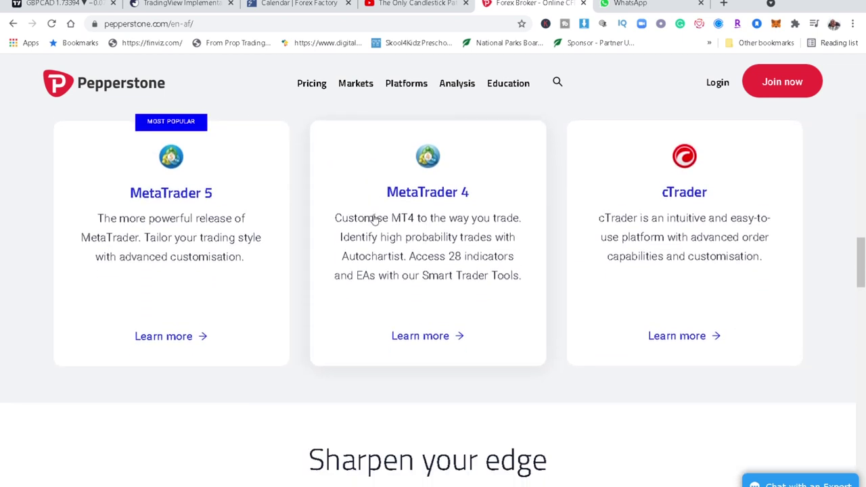
scroll(375, 220, "down", 2)
scroll(375, 220, "down", 2)
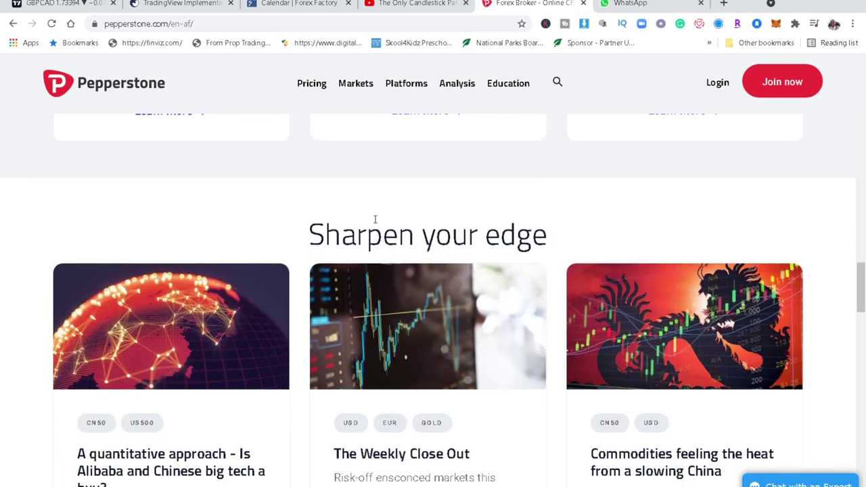
scroll(375, 220, "down", 1)
scroll(374, 220, "down", 2)
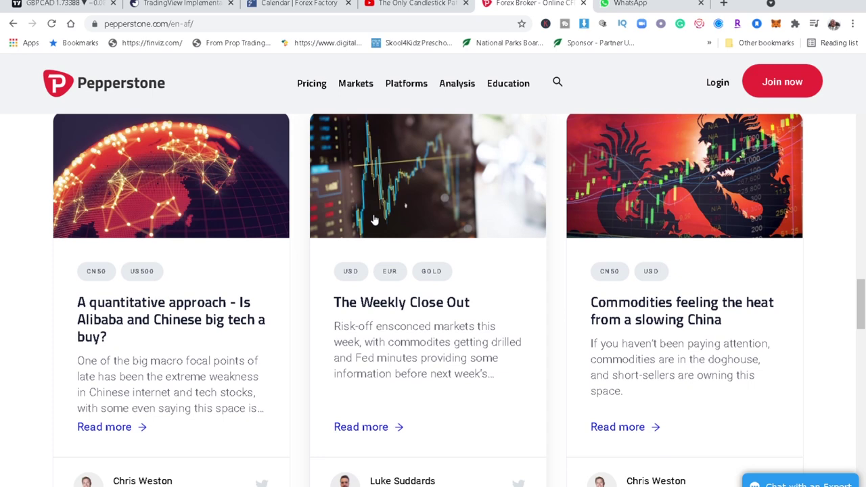
scroll(373, 219, "down", 1)
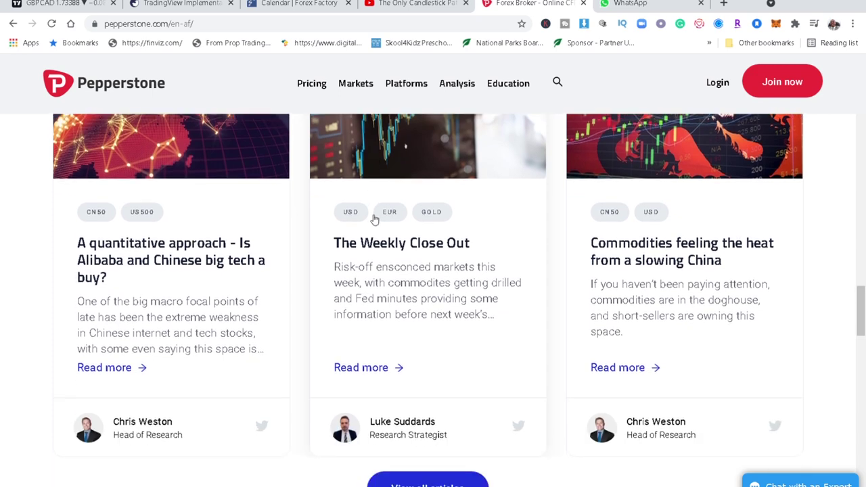
scroll(372, 219, "down", 5)
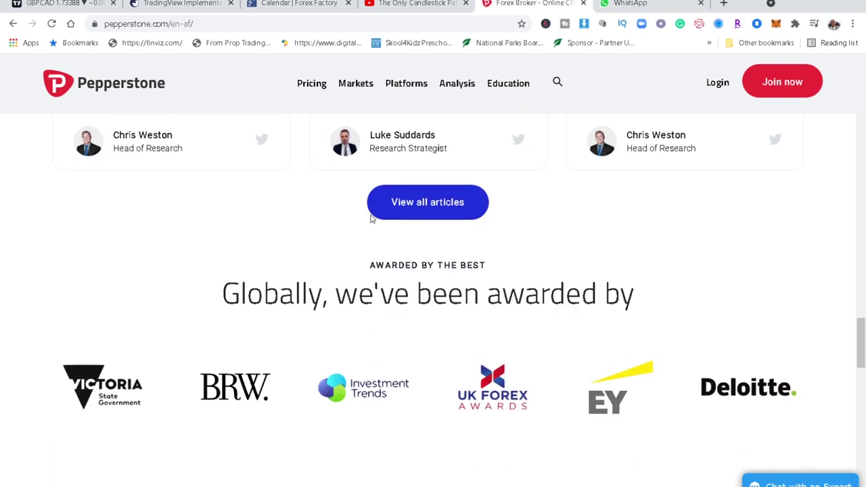
scroll(375, 218, "down", 4)
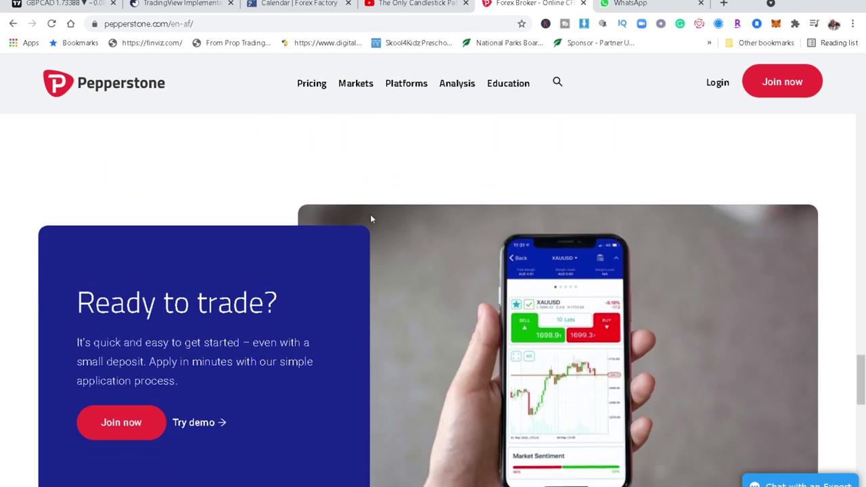
scroll(370, 219, "down", 1)
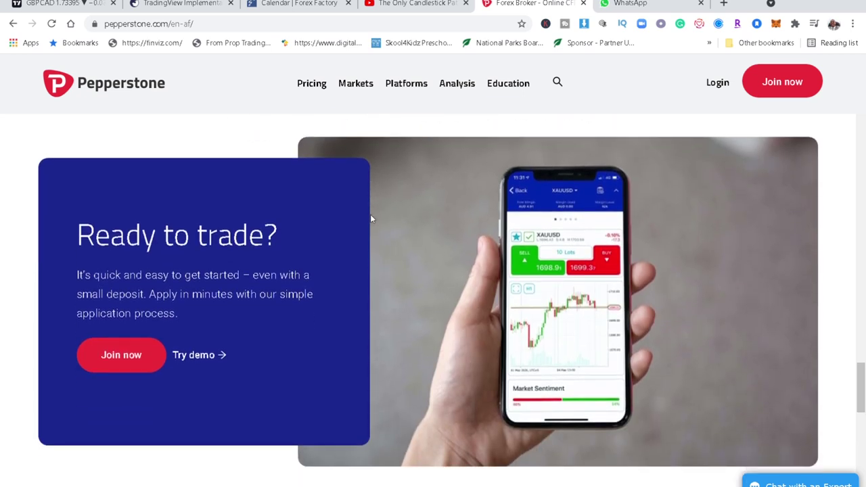
scroll(371, 219, "down", 2)
scroll(370, 219, "down", 6)
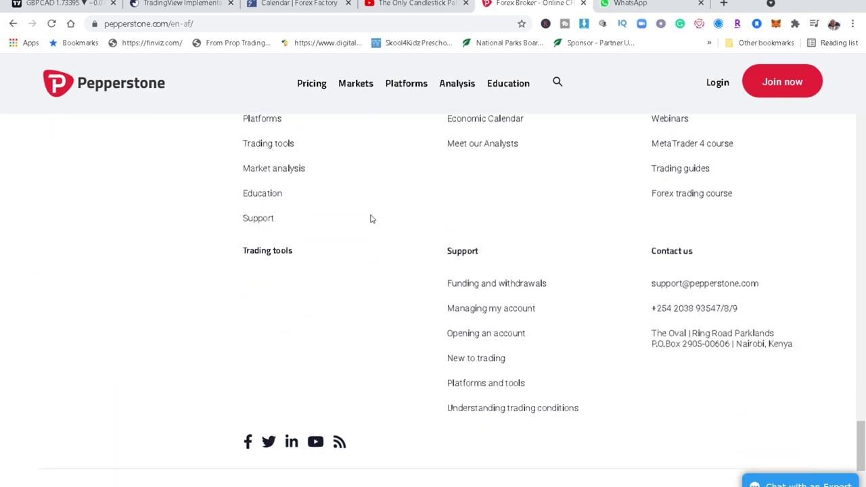
scroll(370, 219, "down", 3)
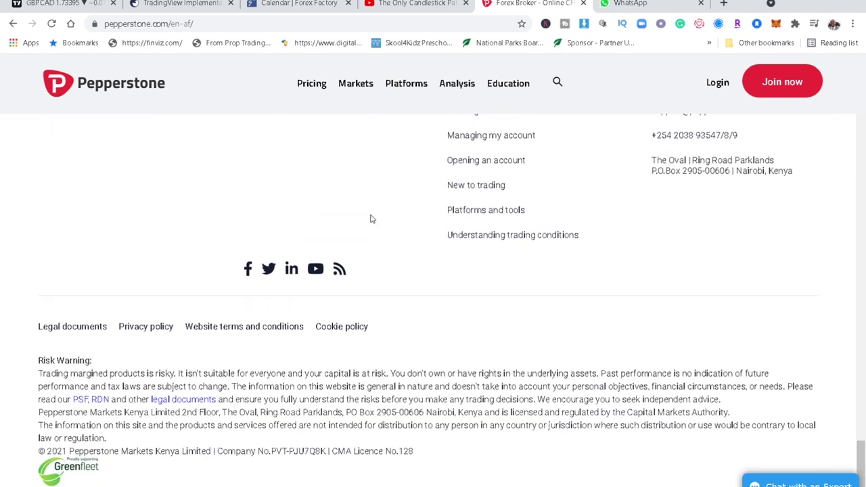
scroll(371, 219, "up", 15)
scroll(372, 219, "up", 15)
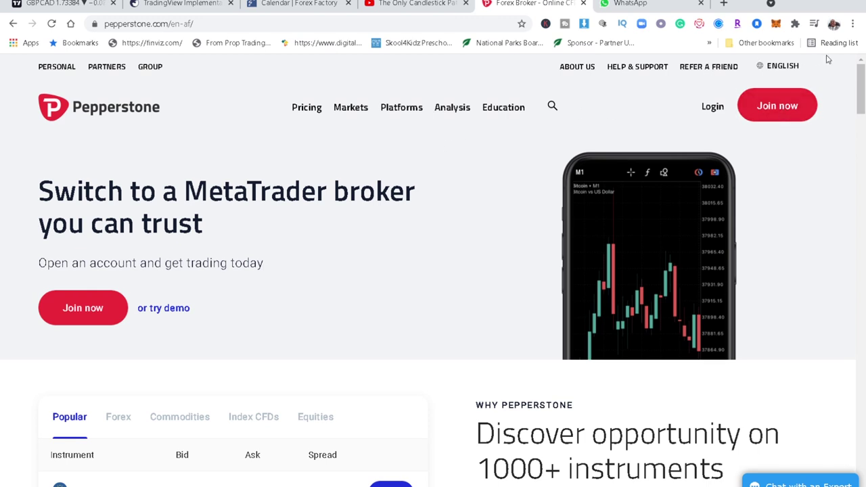
Switch to the TradingView GBPJPY chart and remove the 1 month interval from the favorites before adding it back
key("ctrl+1")
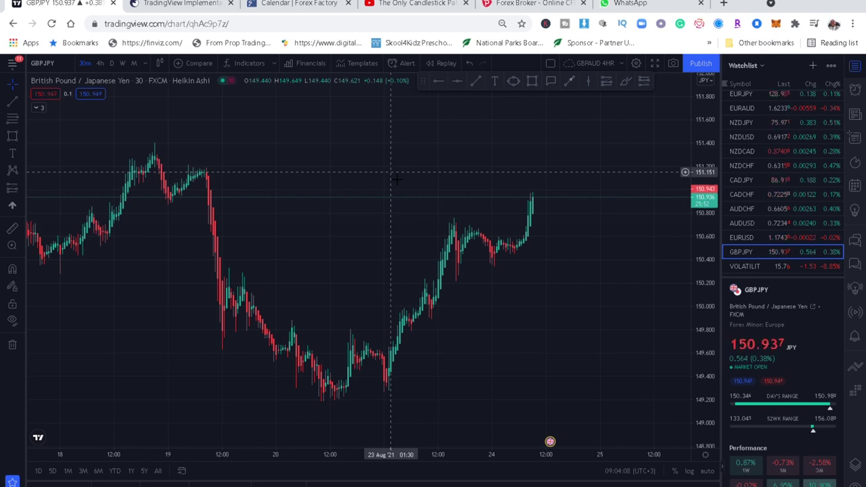
left_click(145, 65)
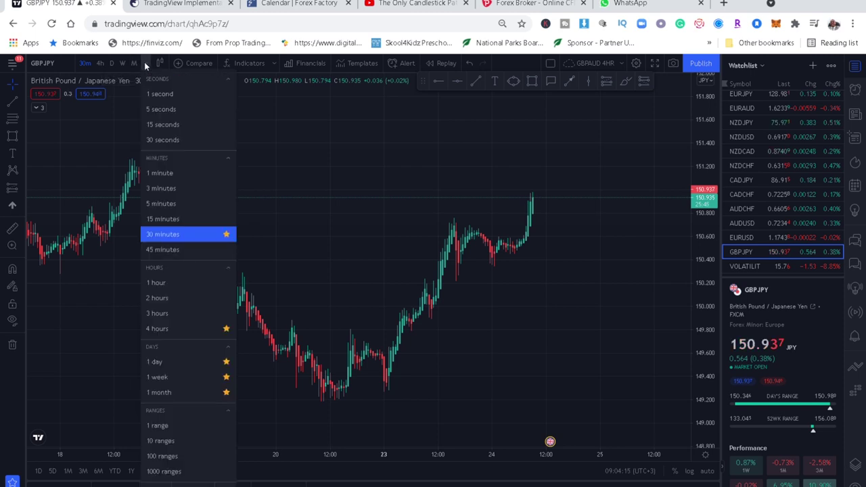
left_click(227, 393)
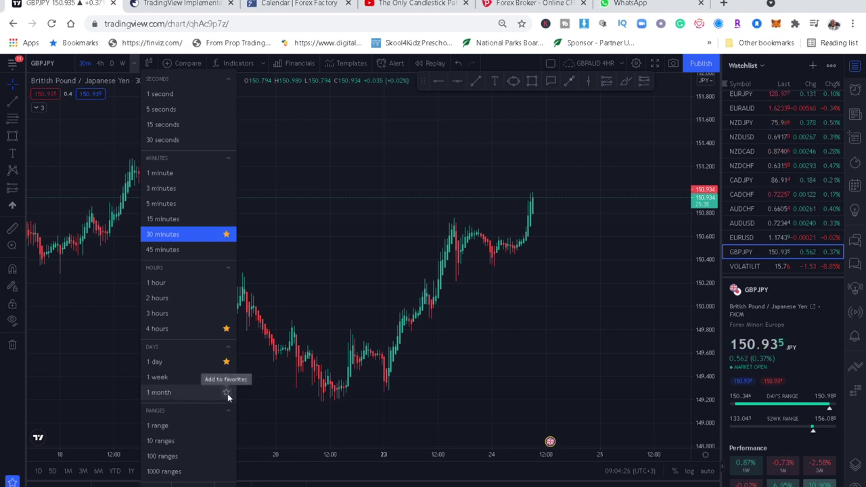
left_click(226, 395)
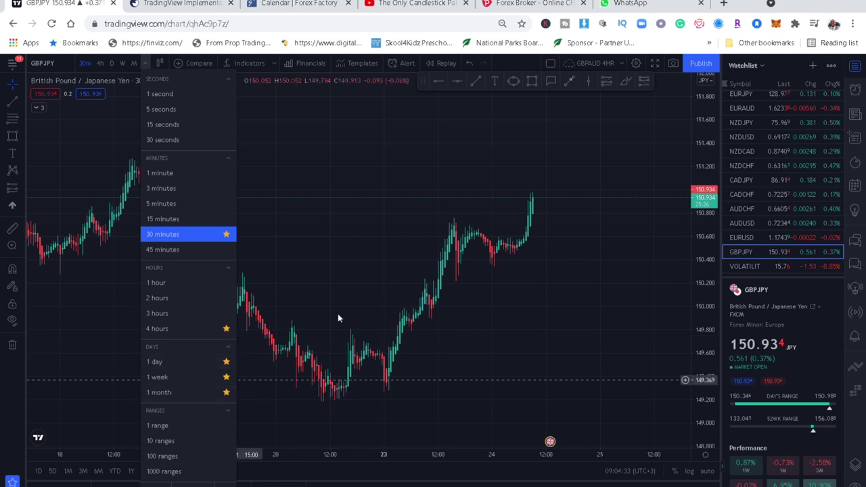
left_click(362, 269)
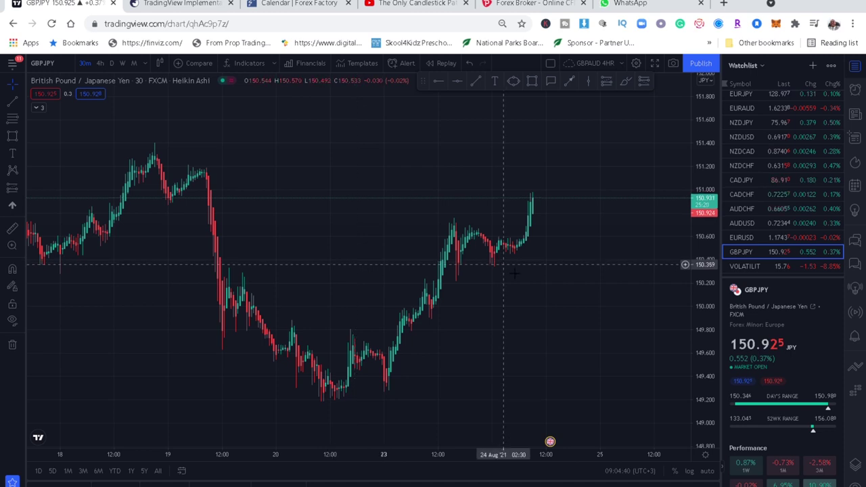
Set the GBPJPY chart to the monthly timeframe and compress its price scale to fit the 2007 peak and the lows
left_click(136, 65)
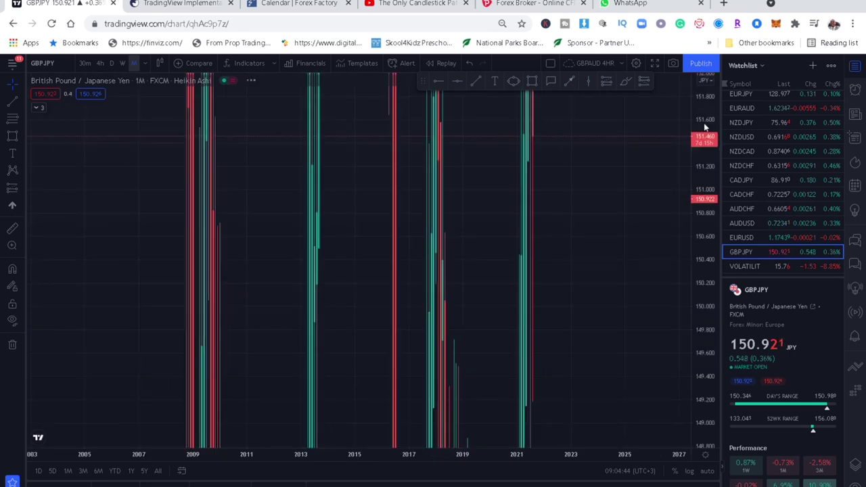
left_click_drag(707, 406, 721, 454)
left_click_drag(723, 313, 724, 379)
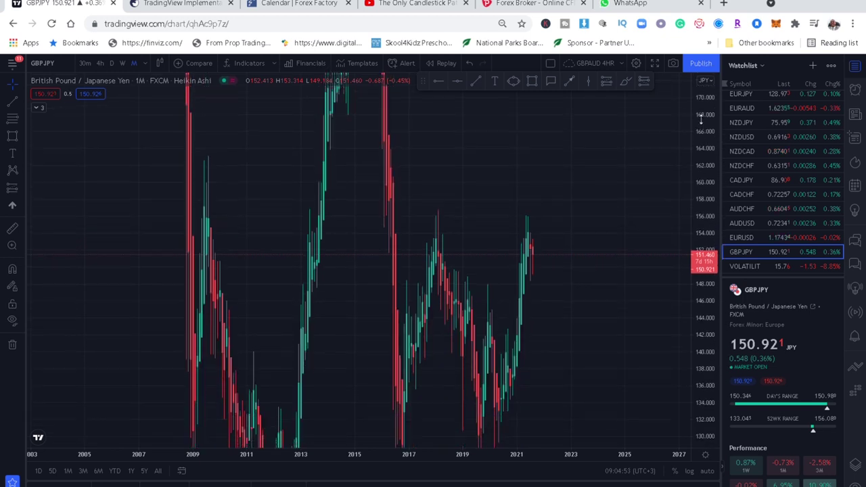
left_click_drag(706, 145, 707, 318)
left_click_drag(713, 201, 712, 224)
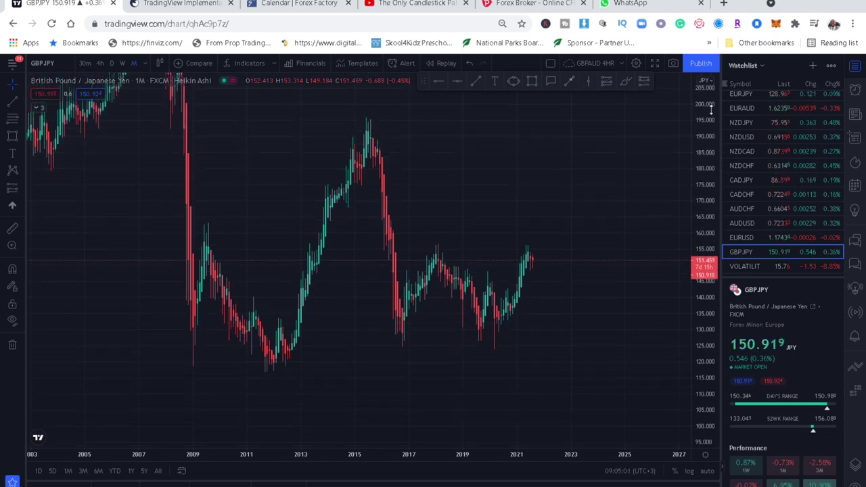
left_click_drag(710, 144, 710, 152)
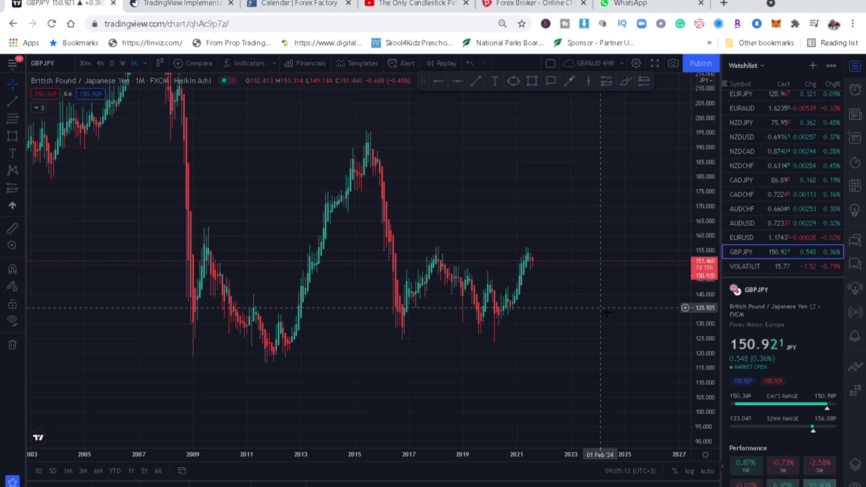
left_click_drag(711, 179, 712, 206)
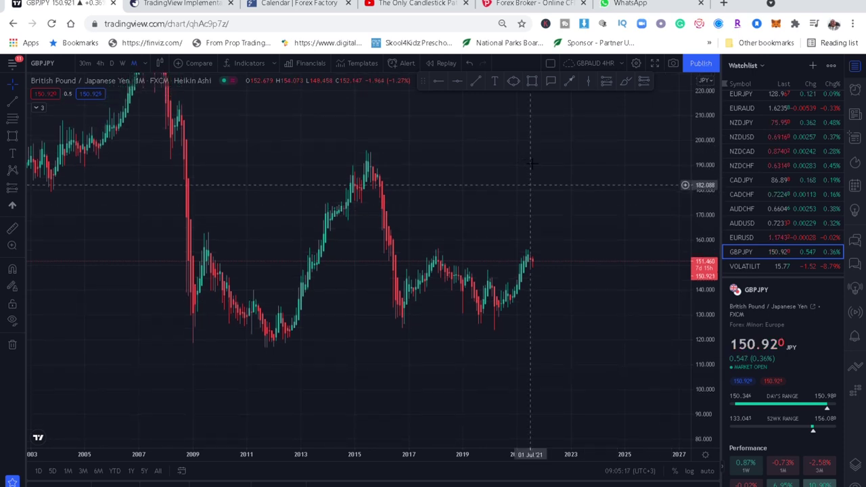
left_click_drag(576, 210, 609, 258)
left_click_drag(709, 138, 710, 230)
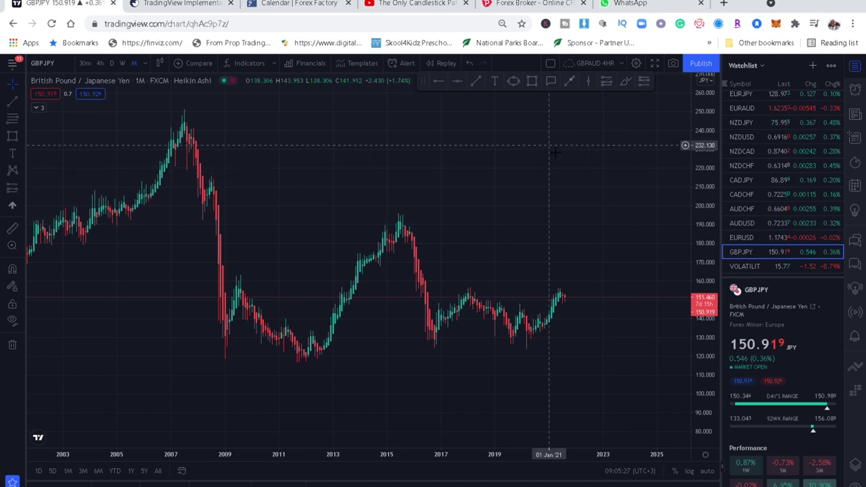
Place a horizontal line at about 116.5 along the lowest low of the full monthly GBPJPY history
scroll(553, 152, "down", 2)
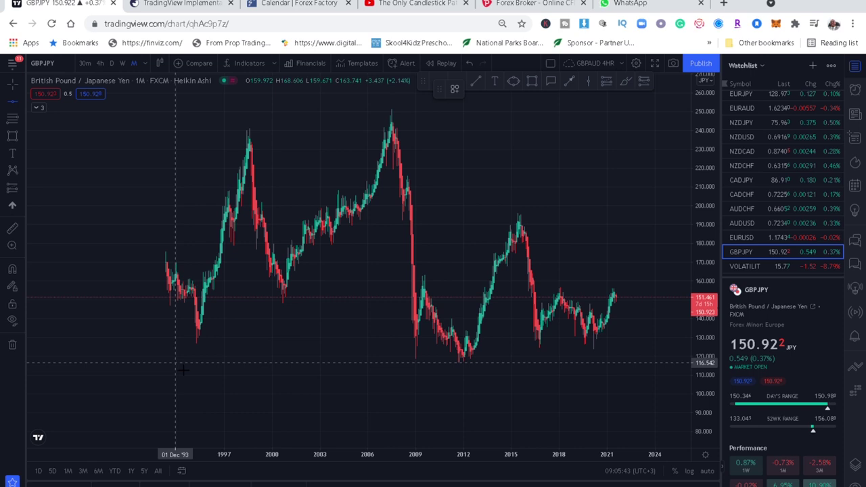
key("alt+h")
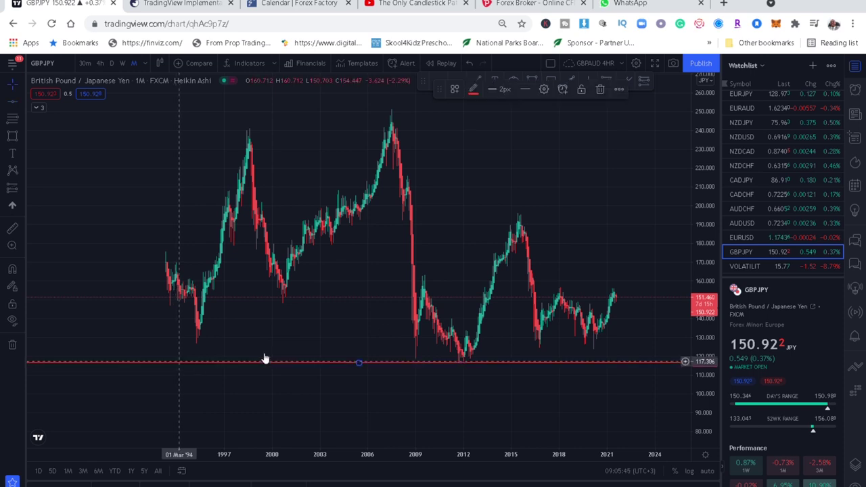
left_click(467, 201)
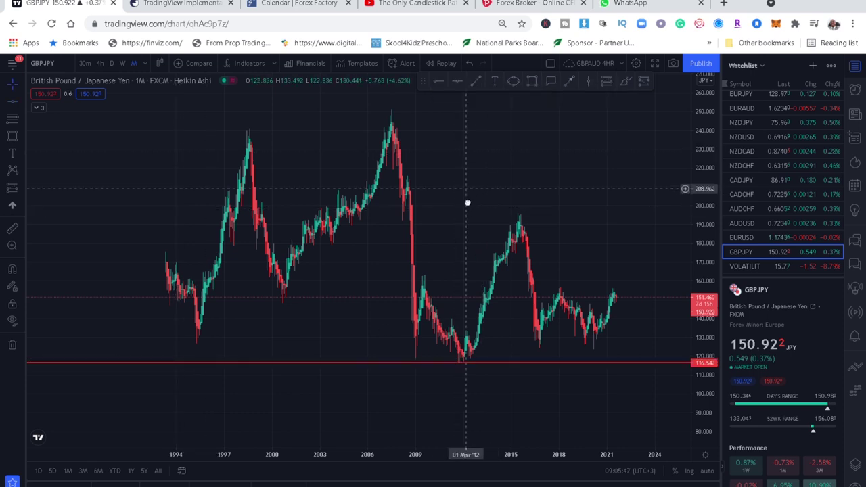
mouse_move(460, 218)
left_mouse_down()
mouse_move(449, 242)
mouse_move(452, 222)
left_mouse_up()
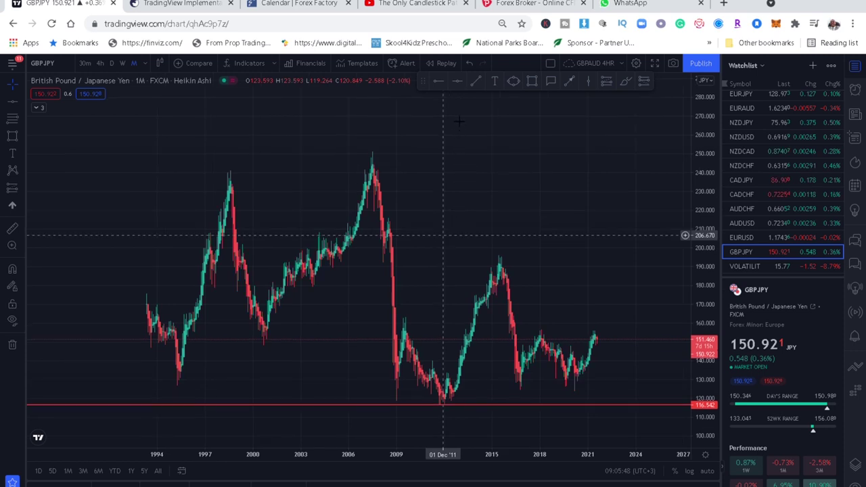
Place horizontal lines at about 251.2 along the 2007 peak and at about 195.7 along the 2015 high
left_click(406, 155)
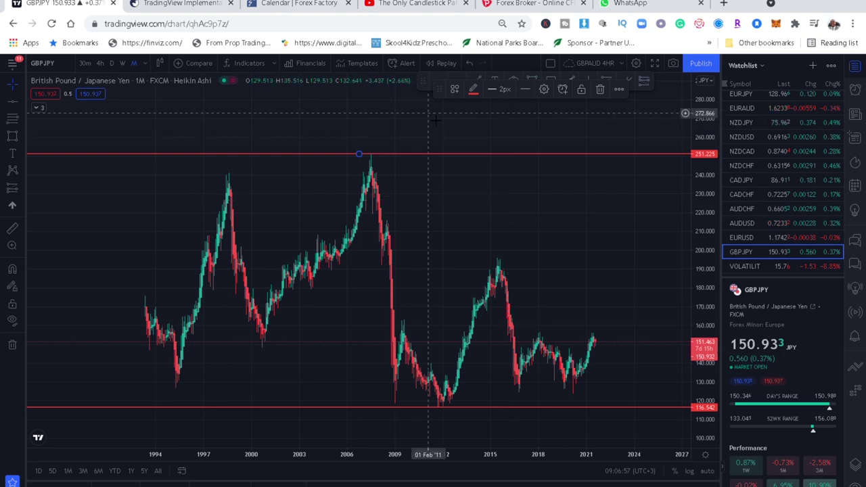
key("Escape")
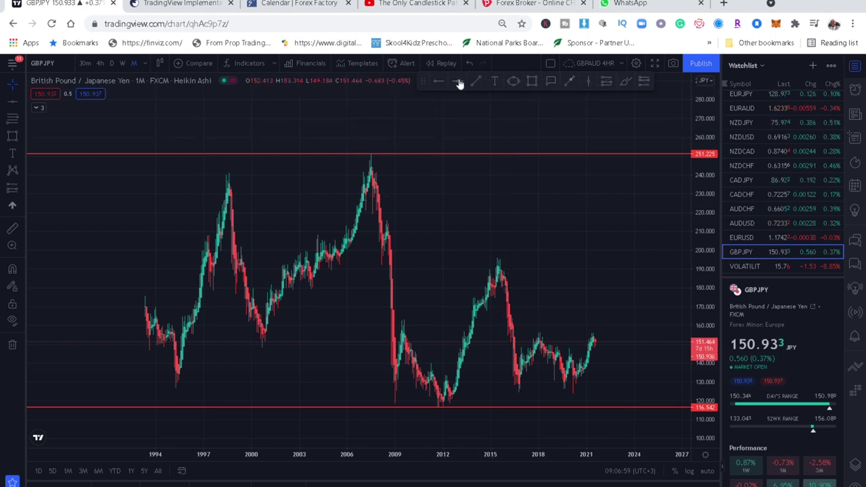
left_click(446, 265)
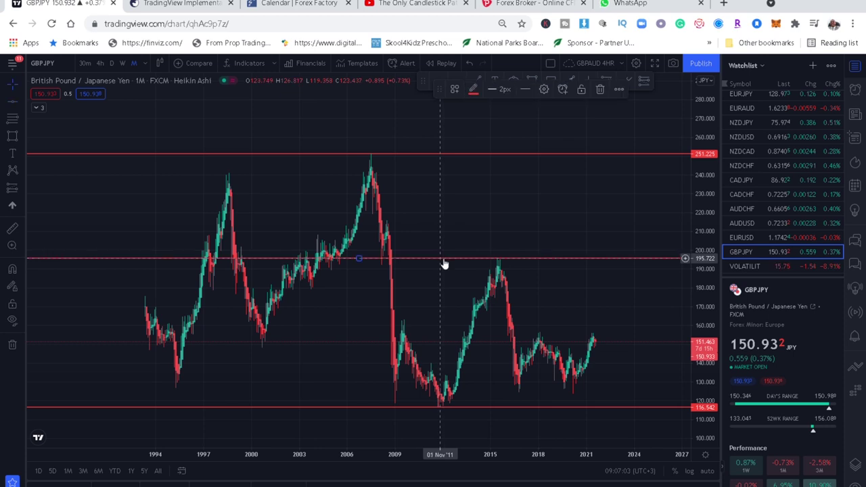
left_click(490, 100)
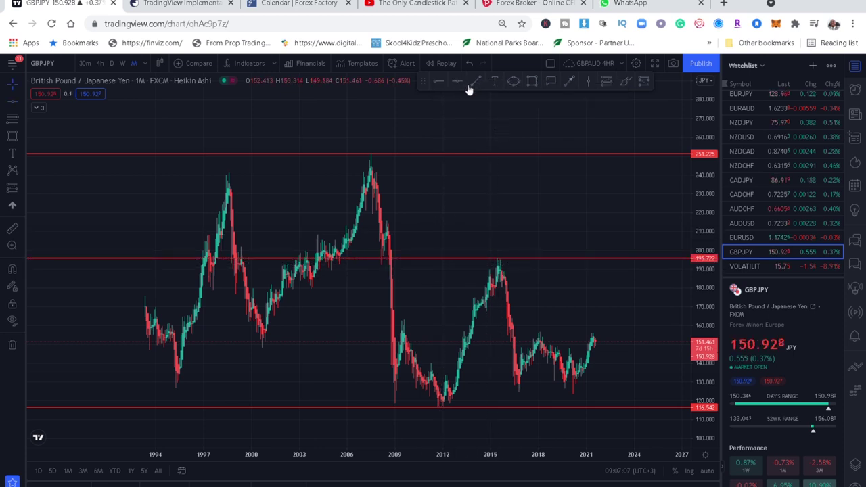
Place a horizontal line at about 148.6 along the 2000 low, running just under the latest candles
left_click(312, 348)
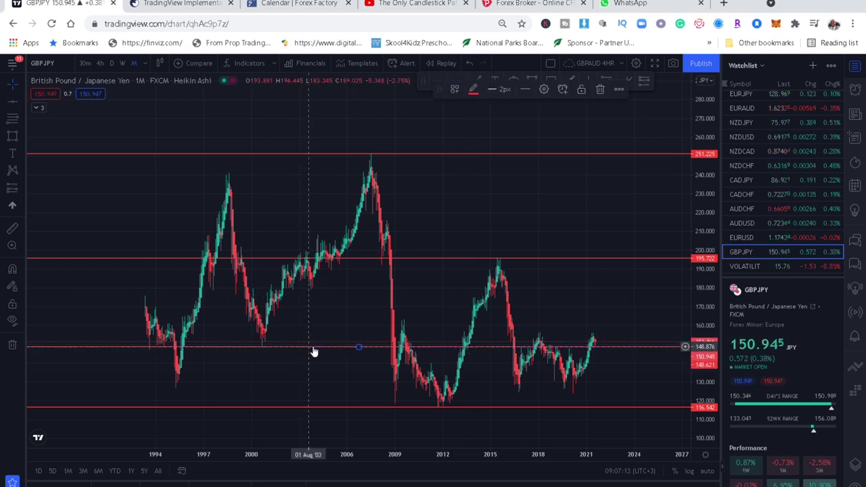
scroll(463, 320, "up", 3)
scroll(464, 320, "up", 2)
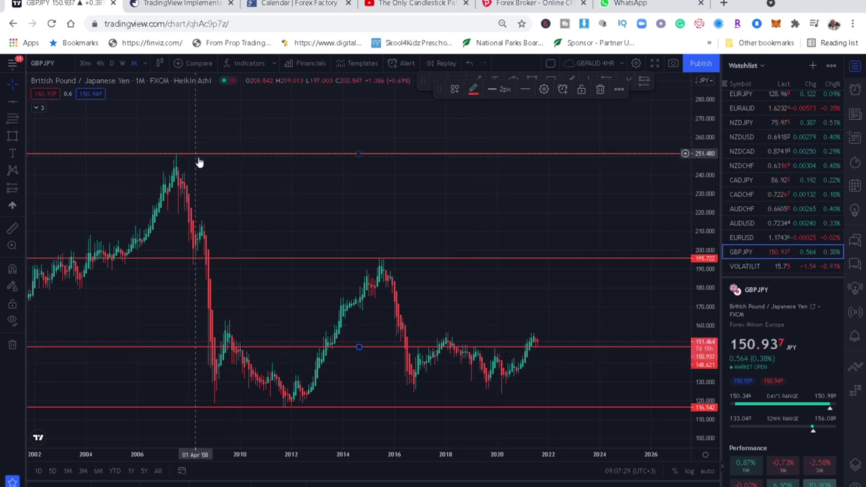
scroll(333, 213, "down", 1)
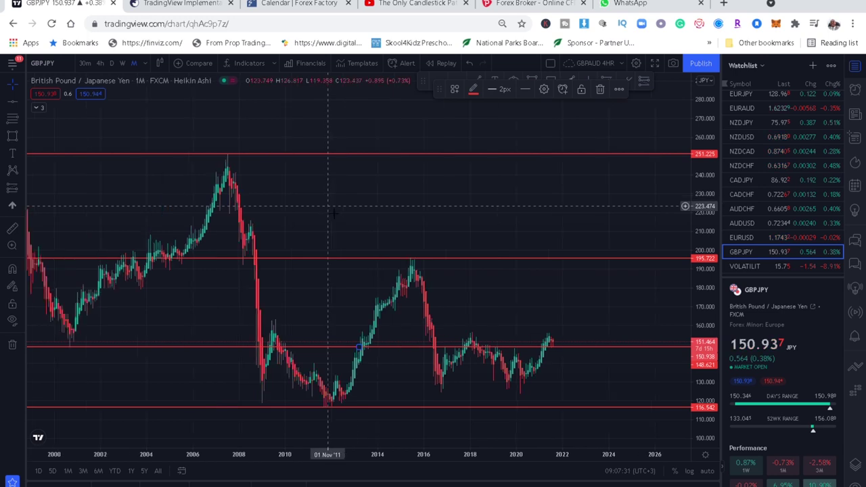
left_click(489, 132)
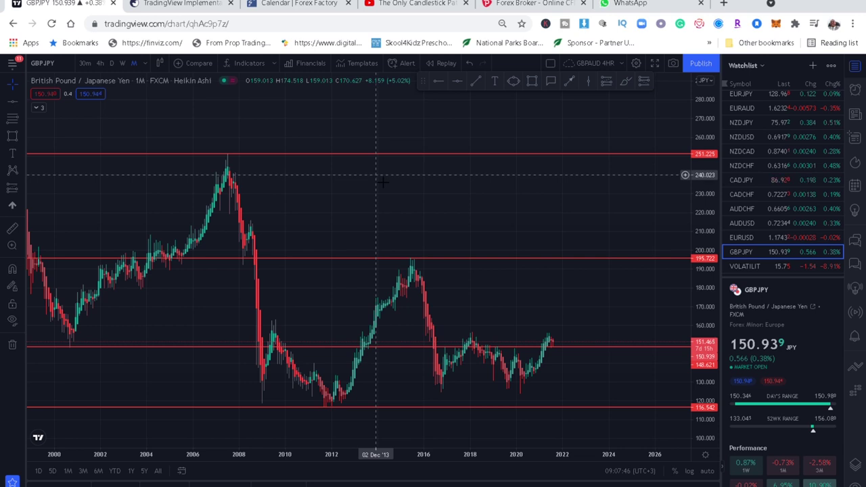
Draw a descending trend line from the 2007 peak through the 2015 and 2021 highs to about 122.65 in April 2026
scroll(383, 181, "down", 2)
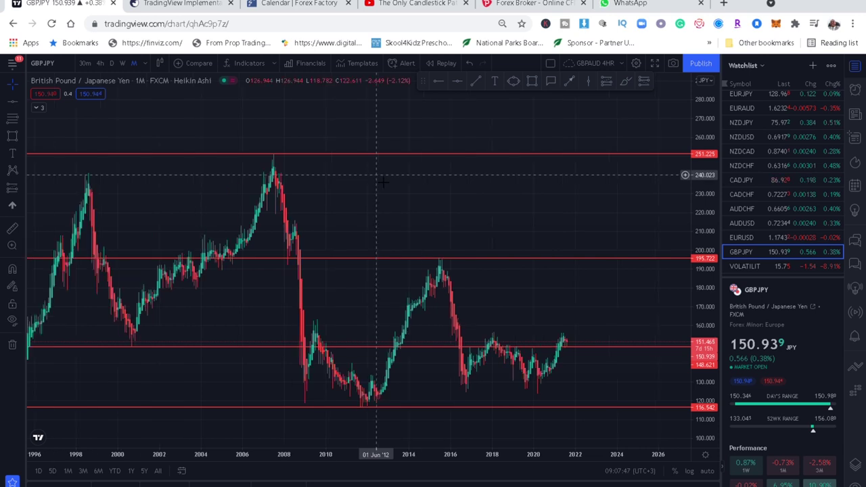
left_click(477, 85)
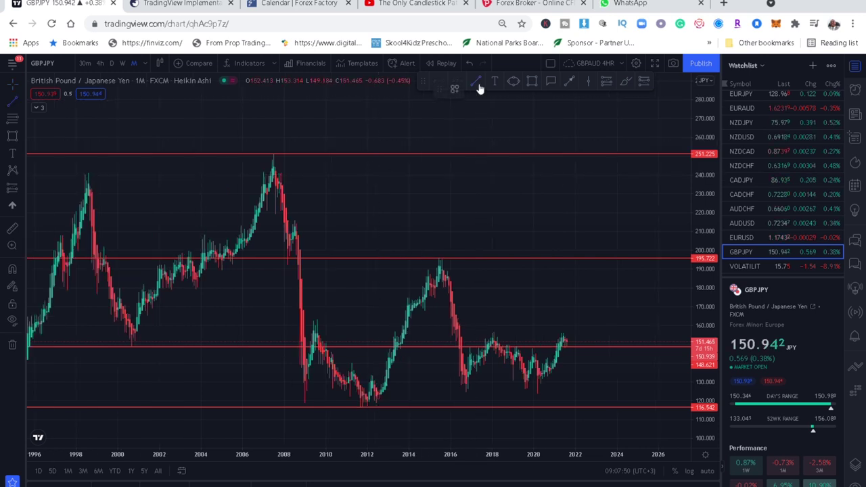
left_click(276, 155)
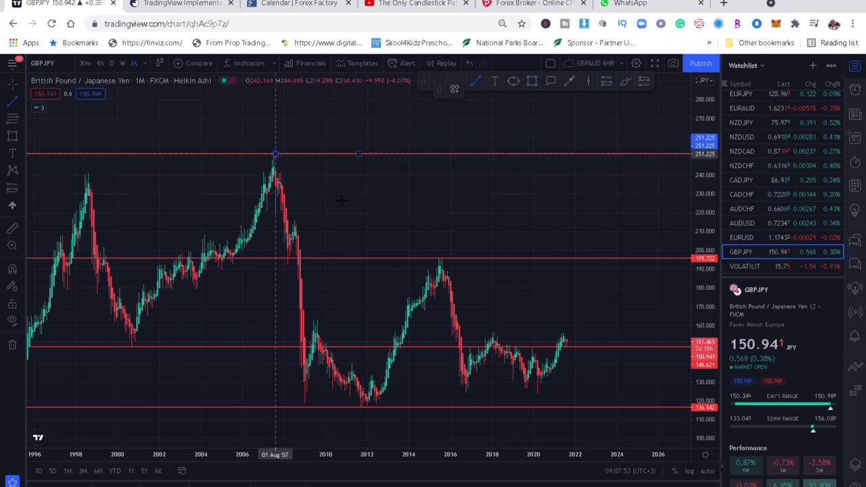
left_click(276, 156)
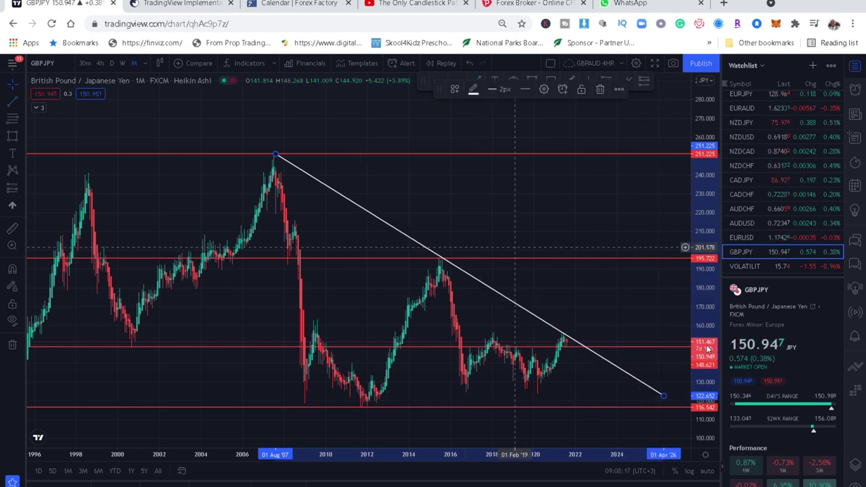
left_click_drag(703, 308, 393, 131)
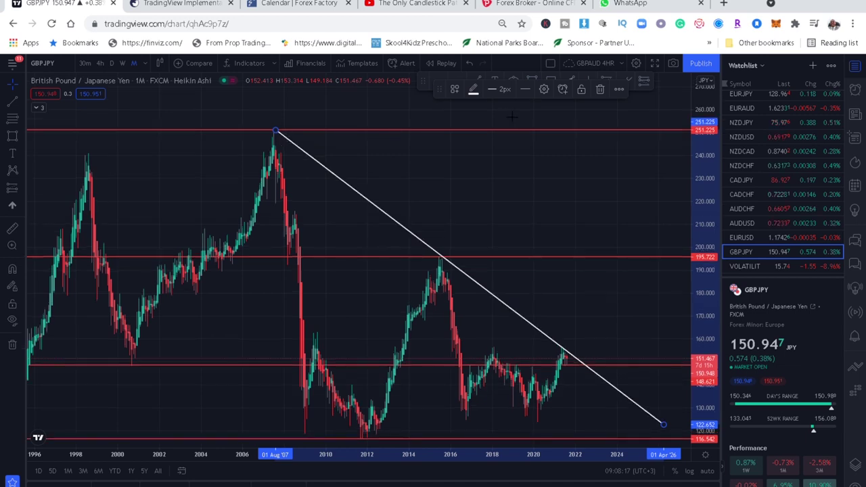
key("Escape")
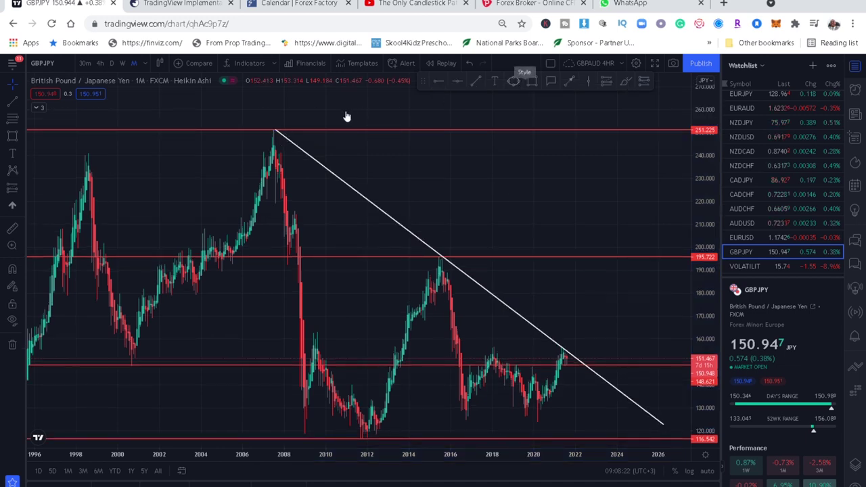
Mark the trend line's touches at the 2007 peak and the 2015 high with yellow ellipses
left_click(264, 130)
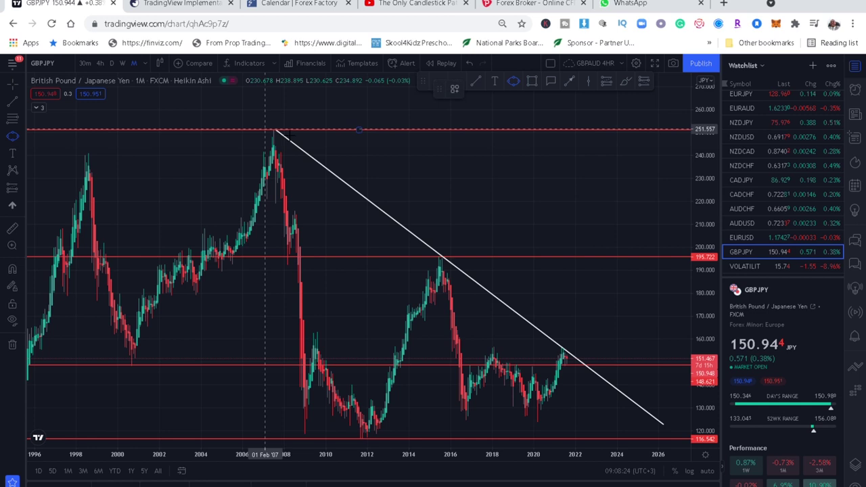
left_click(273, 129)
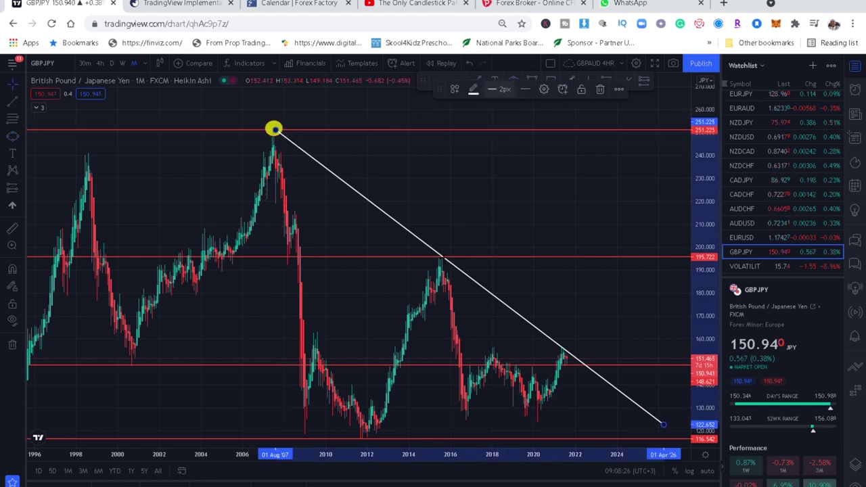
left_click(439, 259)
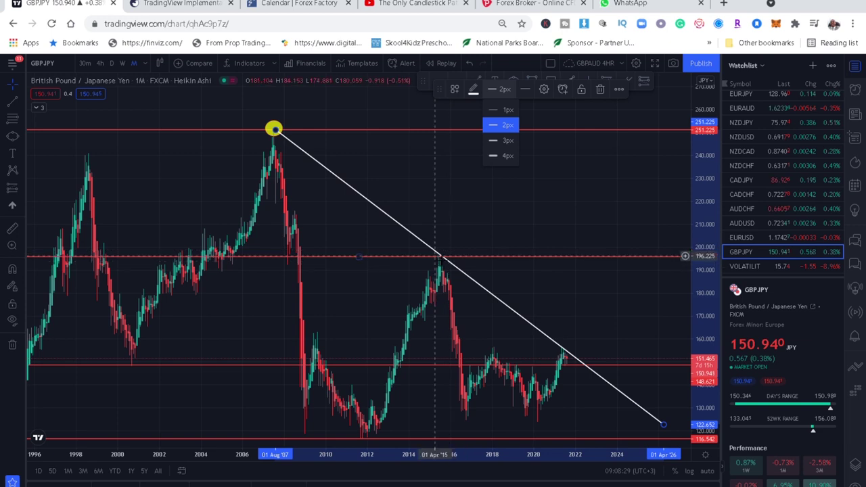
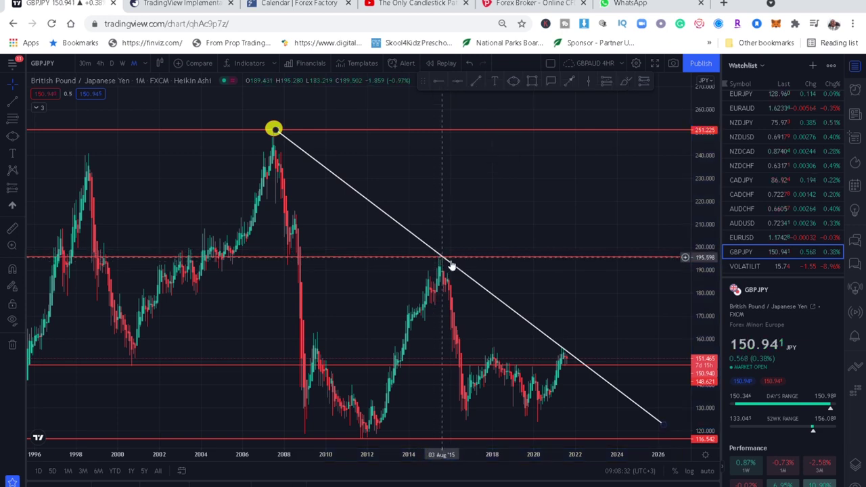
left_click(515, 82)
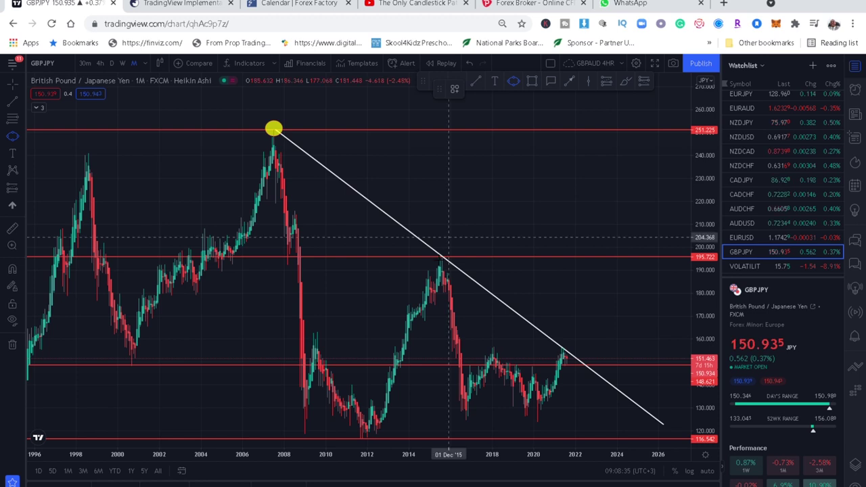
left_click(431, 252)
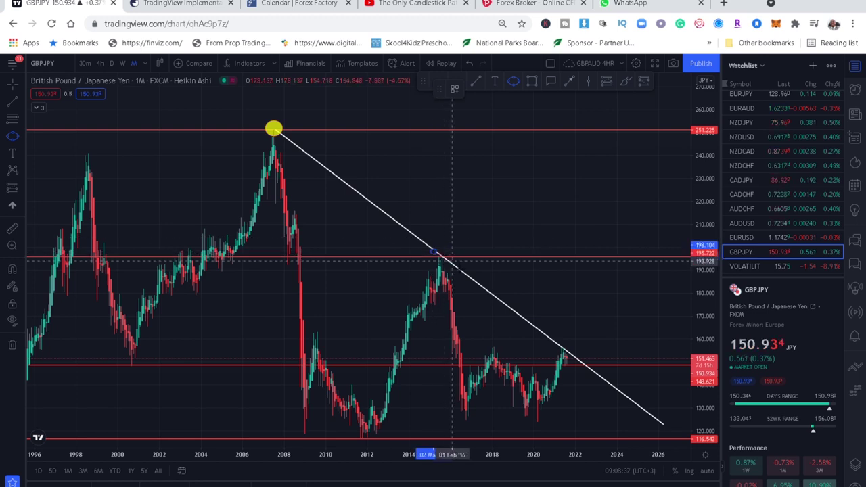
left_click(450, 266)
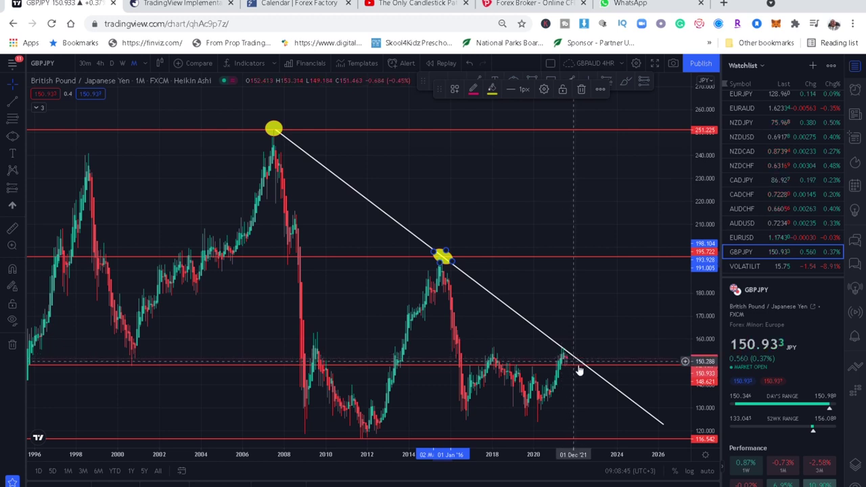
Mark the trend line's third touch at the 2021 high with a small yellow ellipse
left_click_drag(600, 311, 591, 288)
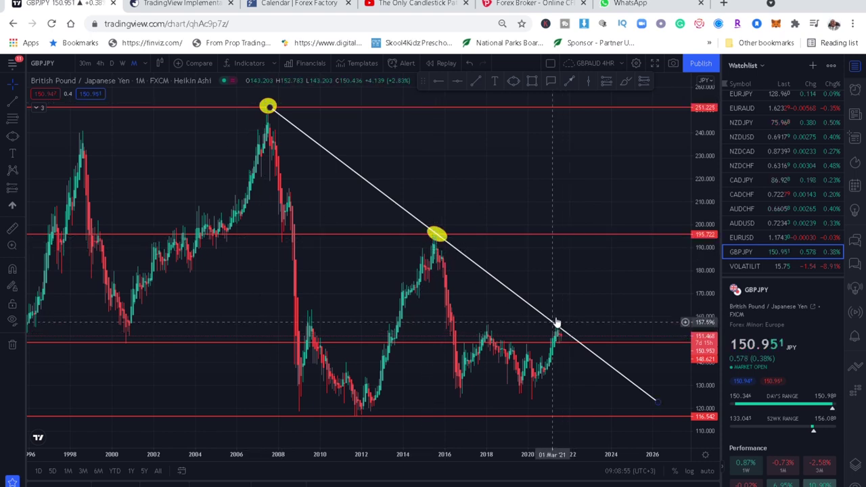
scroll(585, 328, "up", 5)
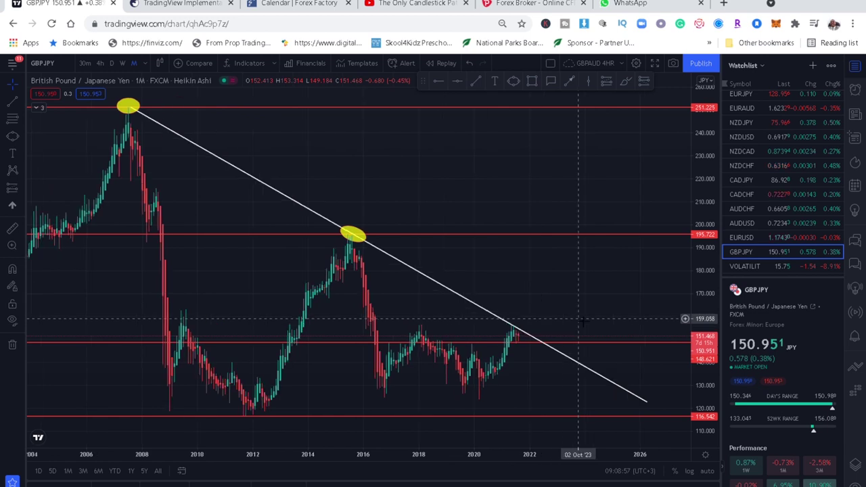
scroll(584, 324, "up", 3)
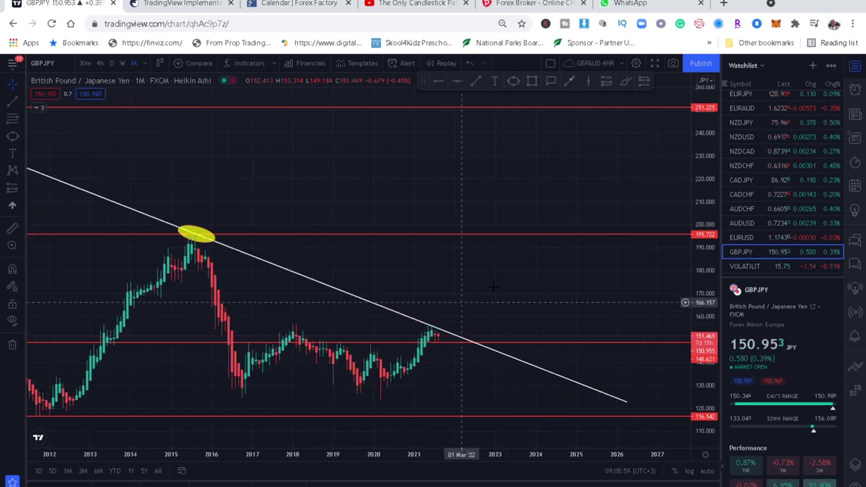
left_click_drag(568, 246, 576, 216)
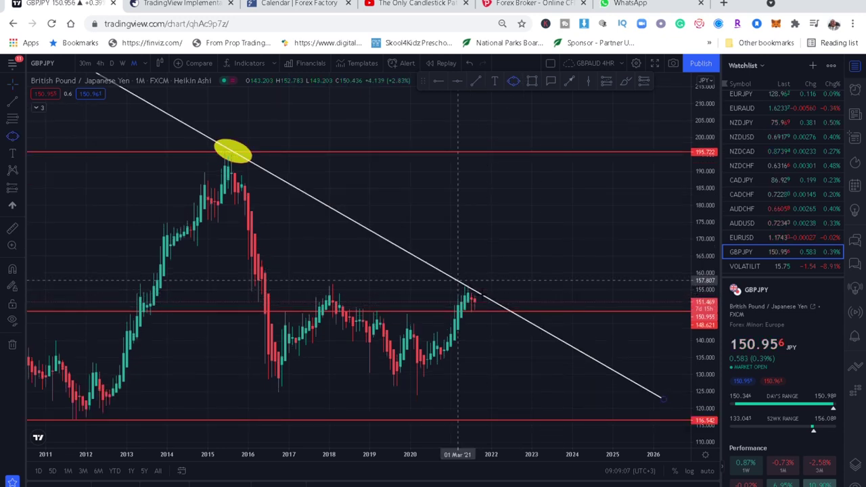
left_click_drag(458, 279, 472, 294)
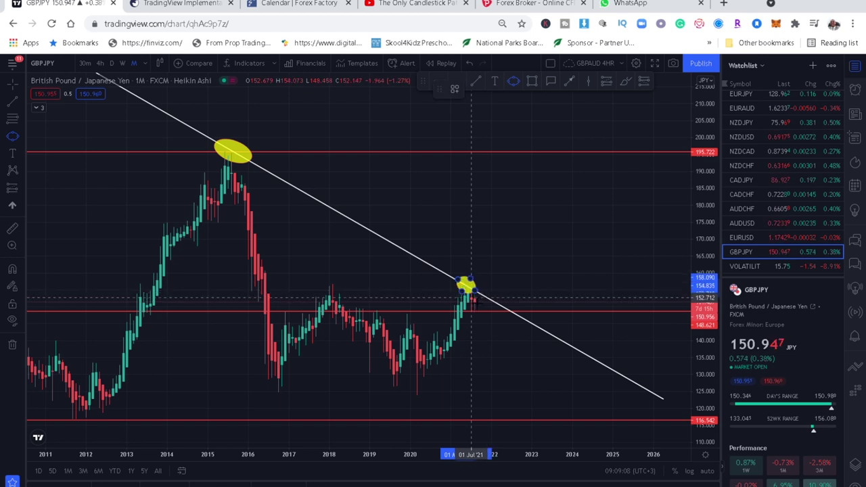
left_click(488, 313)
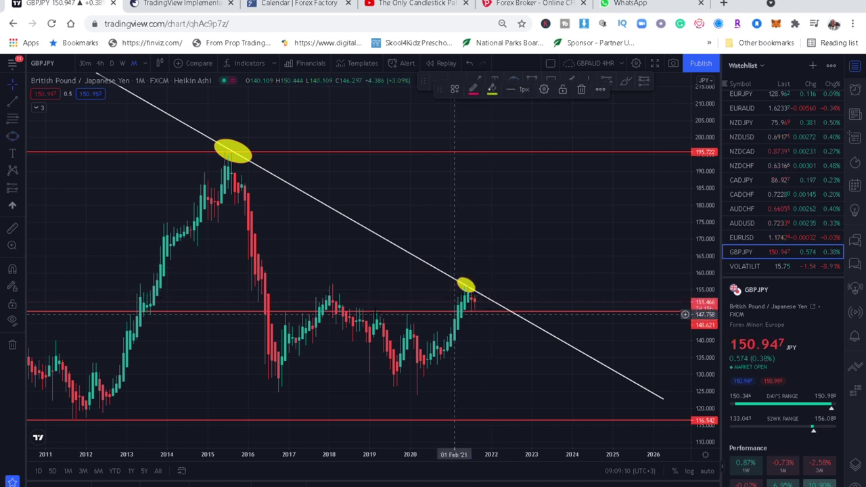
Examine the trend line's three marked touches and the horizontal levels from the 2007 peak to the latest candles
left_click_drag(711, 179, 710, 192)
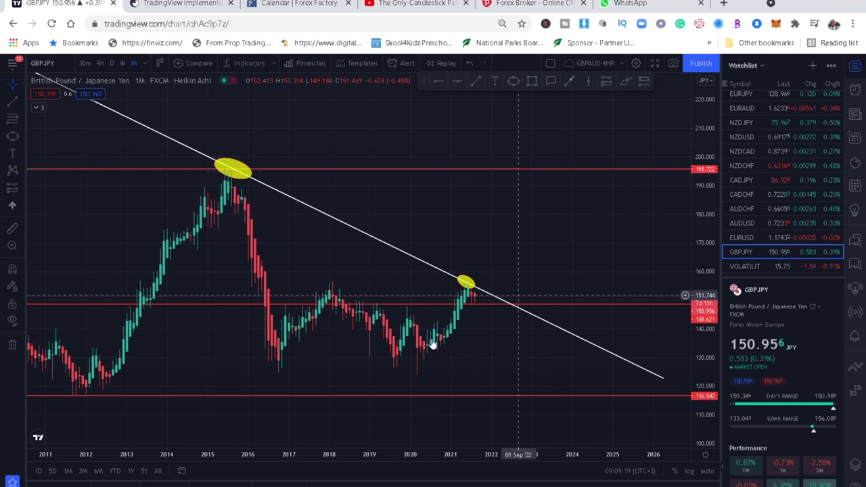
scroll(433, 337, "down", 2)
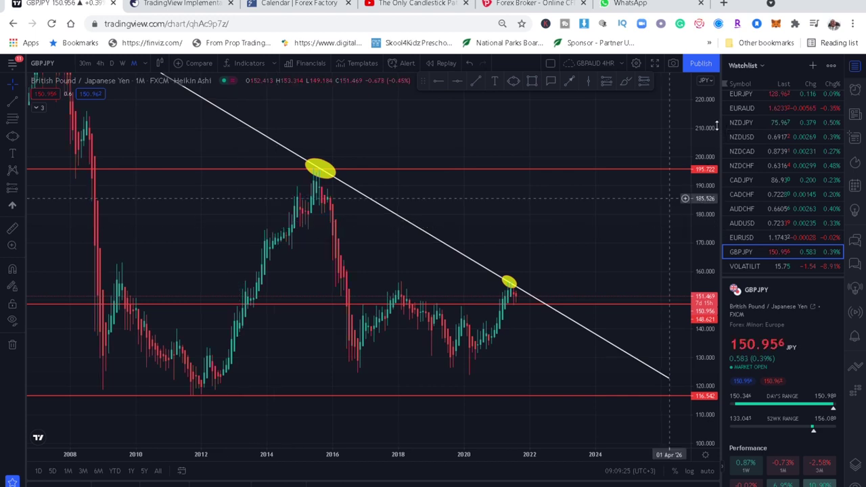
left_click_drag(365, 209, 373, 220)
scroll(311, 213, "down", 3)
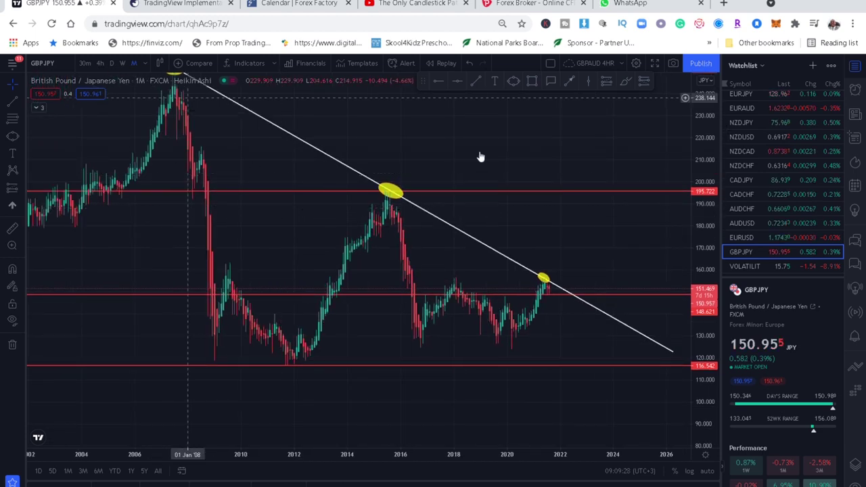
left_click_drag(541, 224, 539, 261)
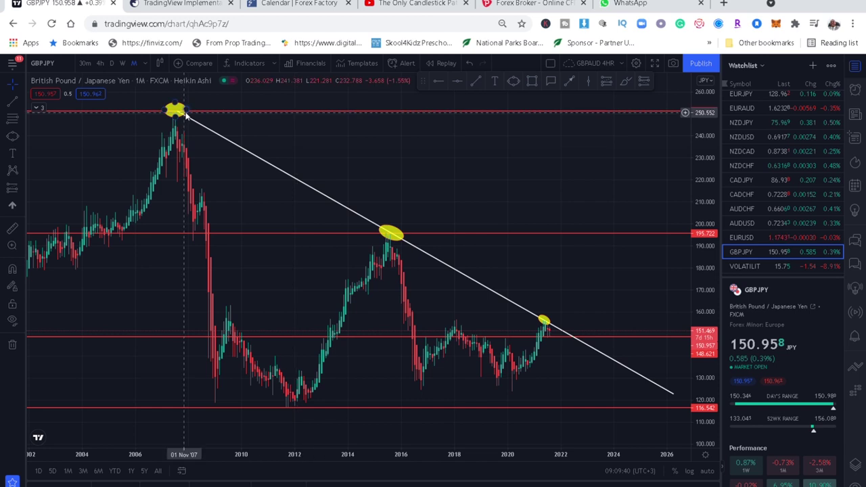
left_click(391, 234)
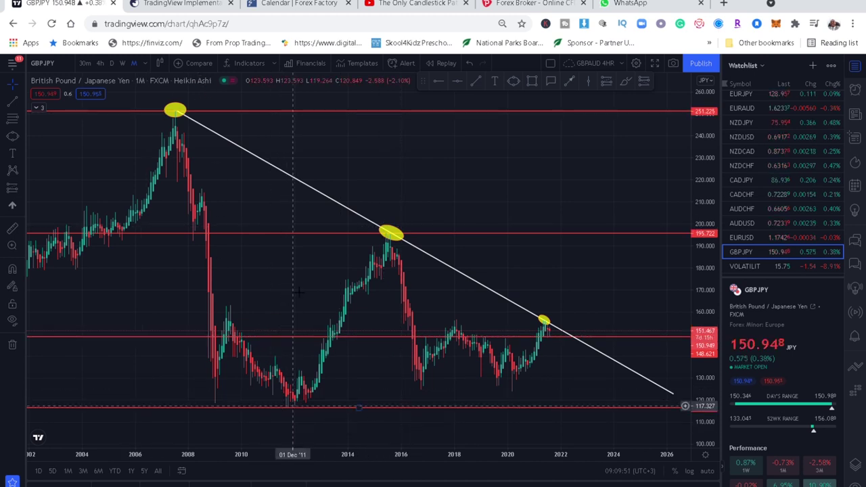
left_click_drag(338, 274, 349, 263)
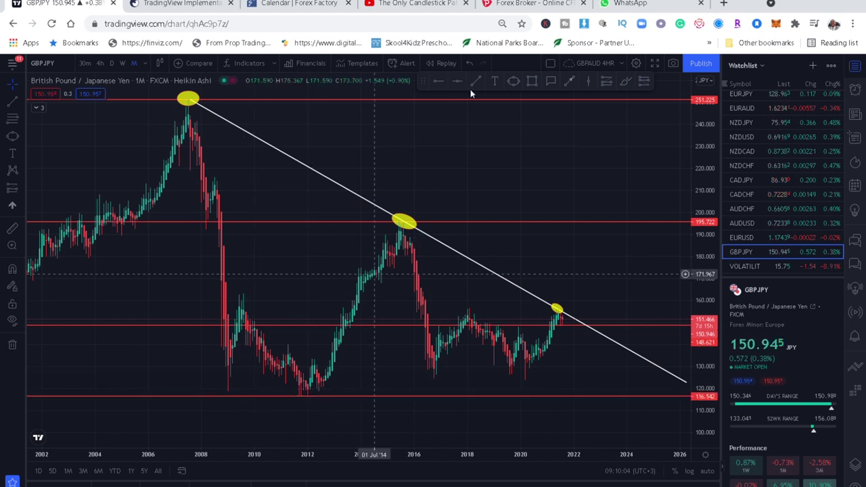
Draw a white arrow from the 2015 high at about 193.3 down to about 101.2 in February 2016
key("alt+t")
left_click(404, 223)
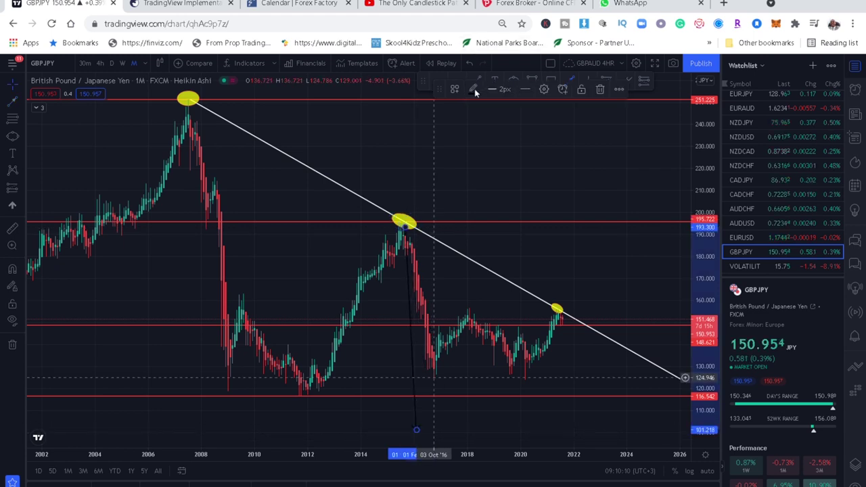
left_click(473, 89)
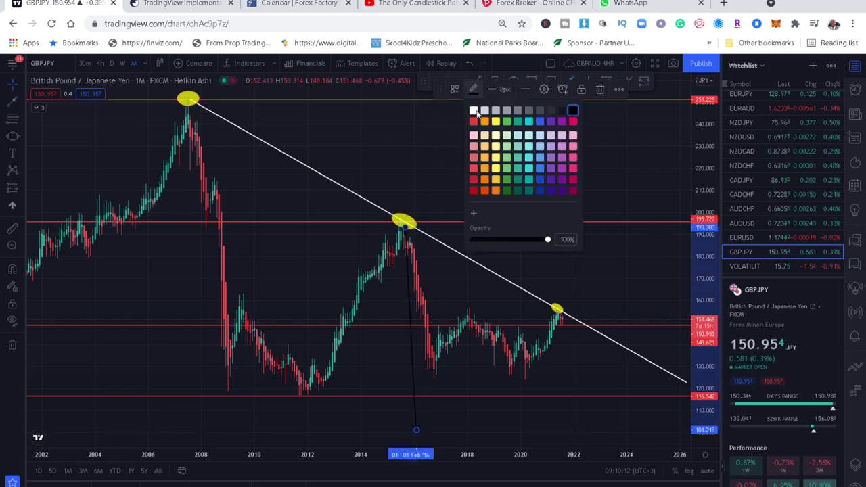
left_click(474, 110)
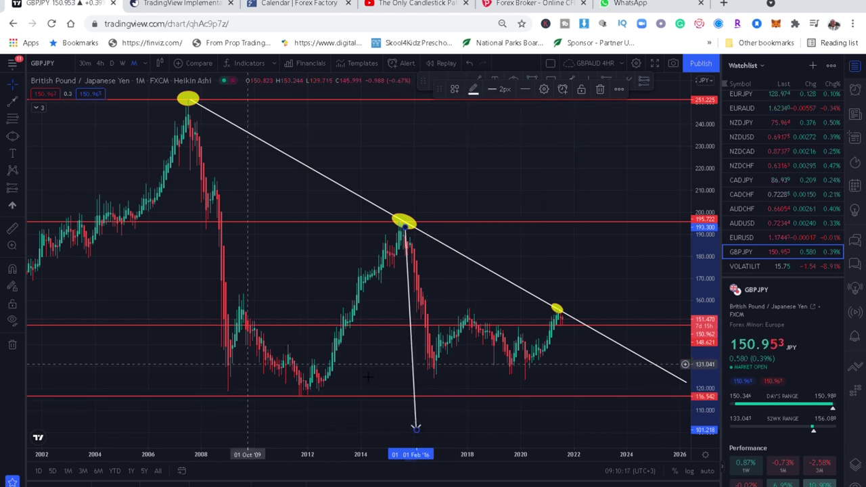
left_click(367, 351)
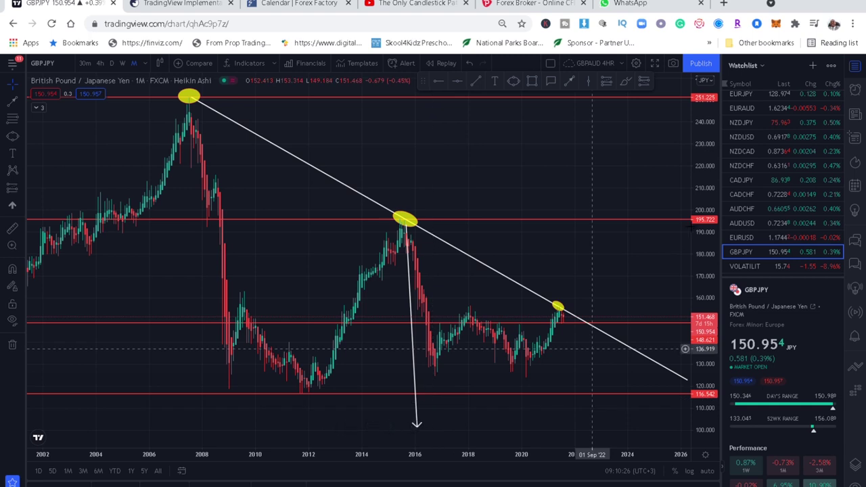
Delete the white arrow pointing down from the 2015 high
left_click_drag(708, 194, 694, 235)
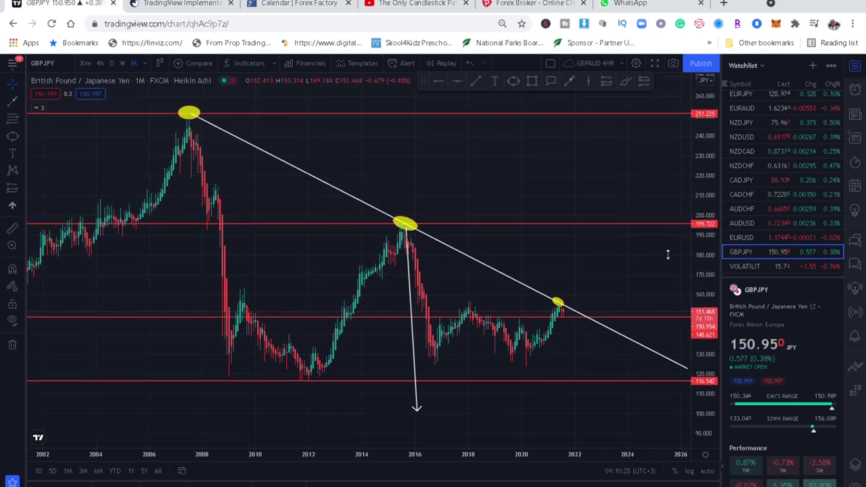
left_click(416, 409)
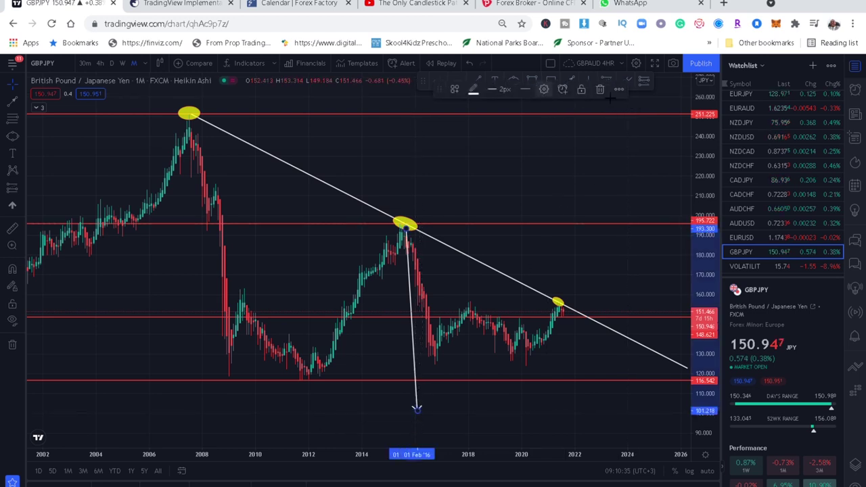
left_click(600, 89)
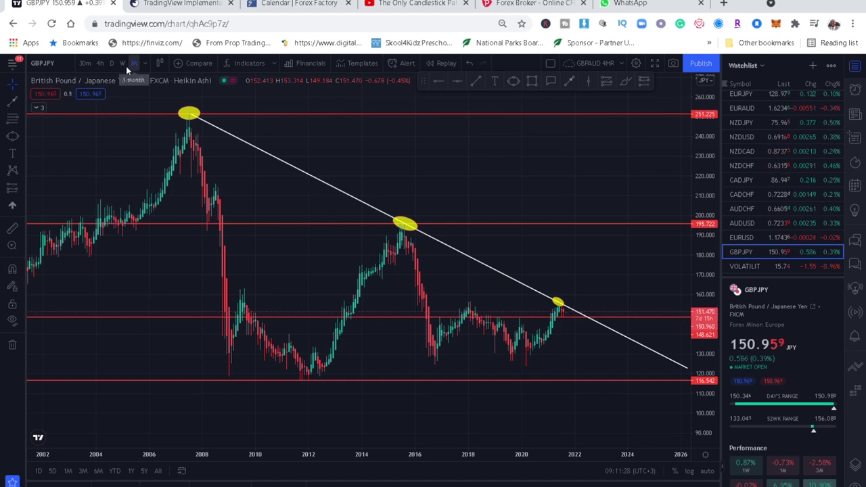
Switch the chart to the weekly timeframe and frame the candles from 2014 to 2021 with the 148.621 and 116.542 levels
left_click(124, 64)
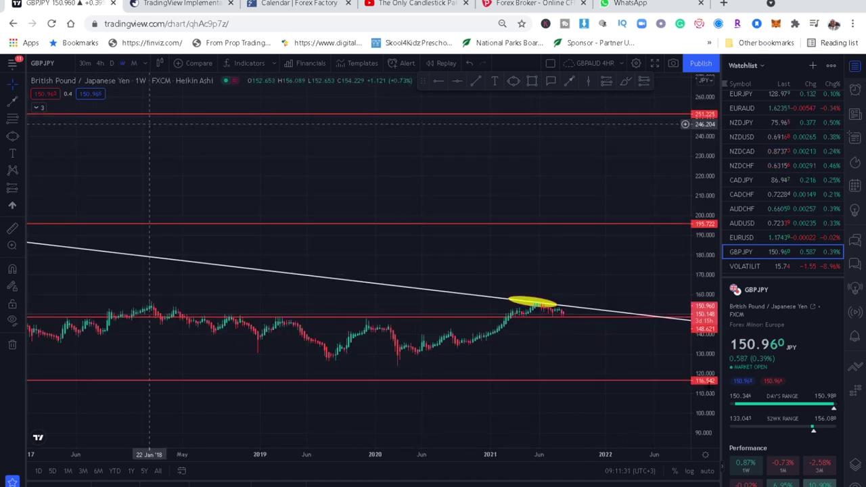
left_click_drag(714, 272, 697, 198)
scroll(448, 315, "down", 4)
scroll(448, 315, "down", 3)
scroll(441, 309, "down", 2)
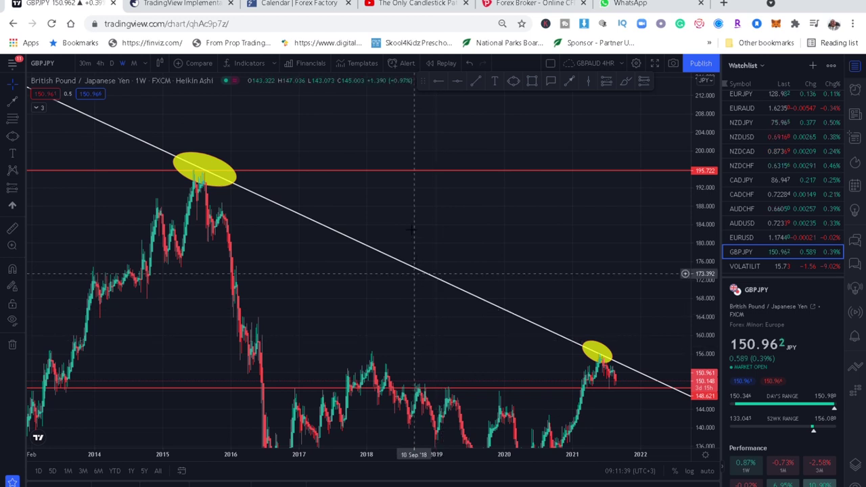
mouse_move(410, 195)
left_mouse_down()
mouse_move(410, 128)
mouse_move(405, 137)
left_mouse_up()
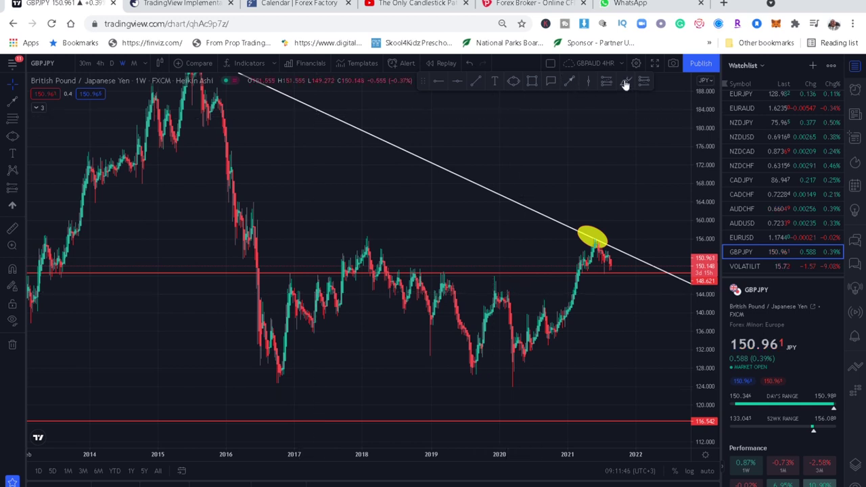
Circle the price range from late 2016 to 2020 with a blue brush stroke, and undo the stroke
mouse_move(538, 334)
left_mouse_down()
mouse_move(477, 252)
mouse_move(375, 240)
mouse_move(288, 264)
mouse_move(252, 325)
mouse_move(272, 380)
mouse_move(450, 433)
mouse_move(561, 372)
mouse_move(558, 322)
left_mouse_up()
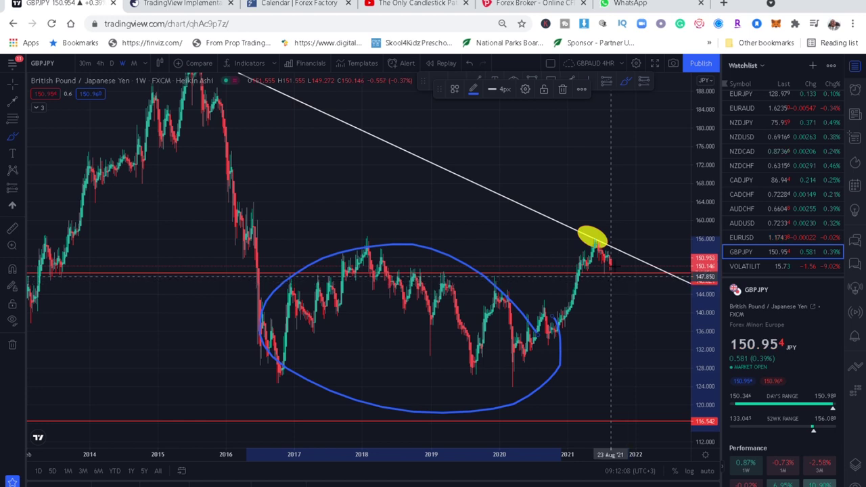
left_click(471, 70)
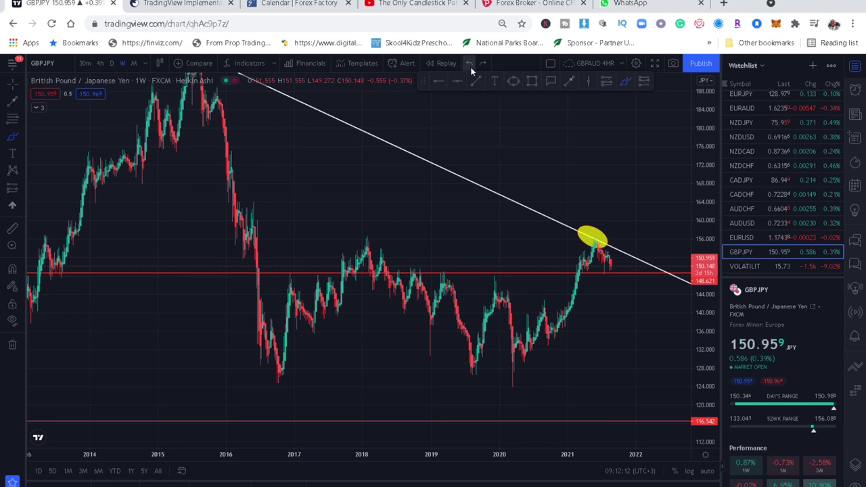
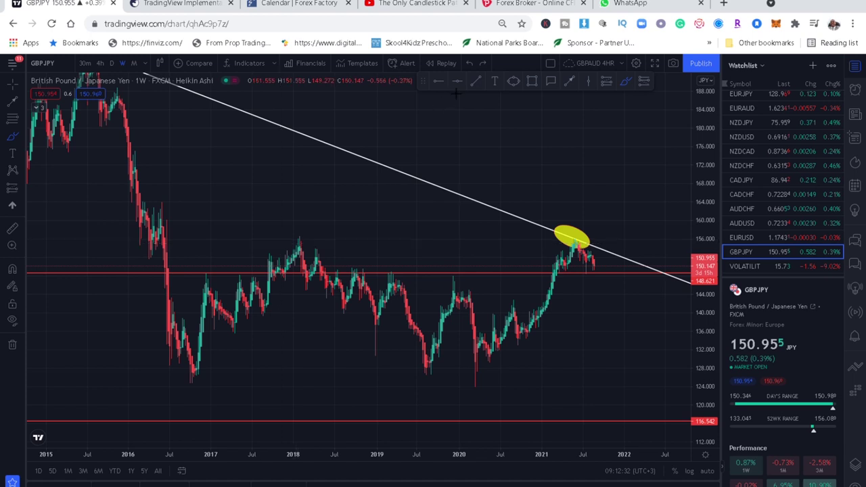
Draw a white horizontal ray at about 154.287 starting in March 2017, across the 2018 and 2021 highs
left_click(227, 247)
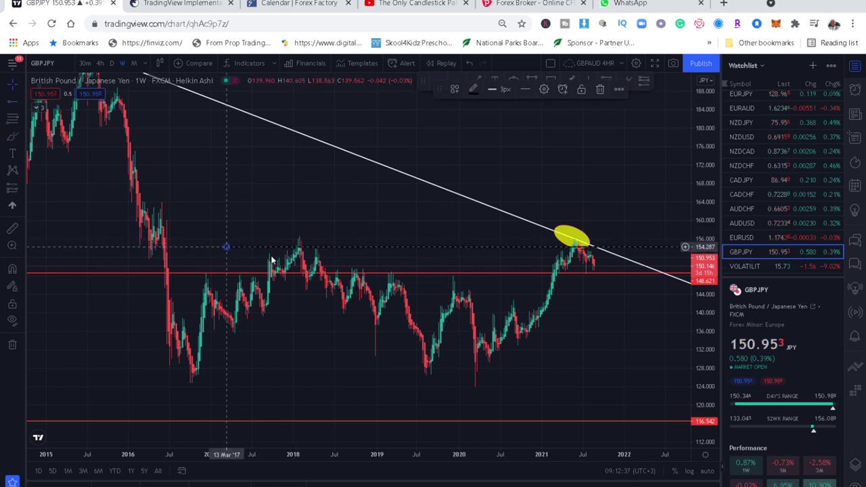
left_click(473, 89)
left_click(476, 119)
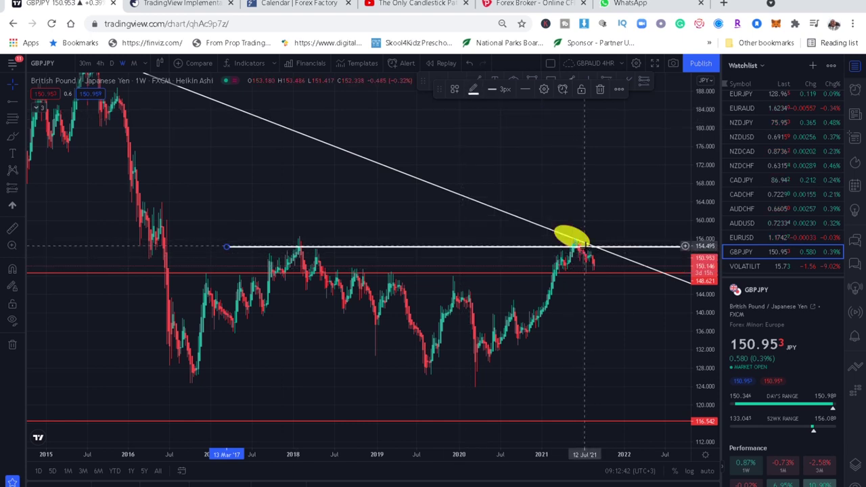
left_click_drag(588, 247, 590, 248)
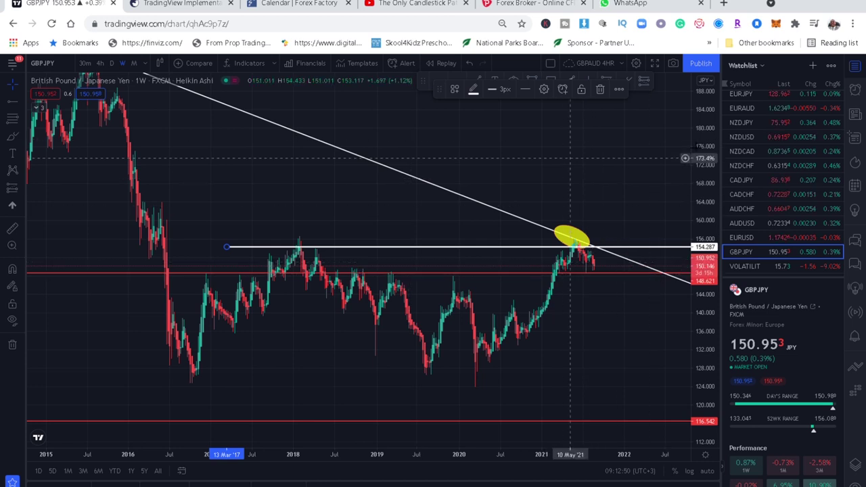
left_click_drag(701, 157, 703, 158)
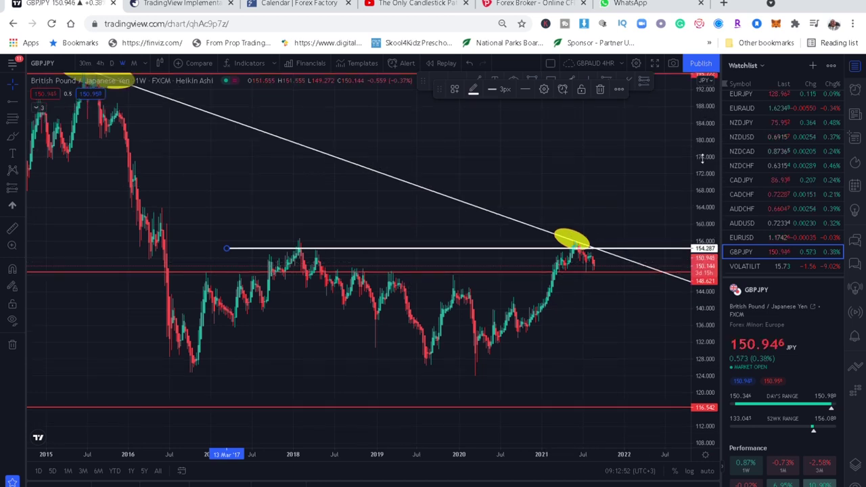
left_click_drag(394, 364, 384, 386)
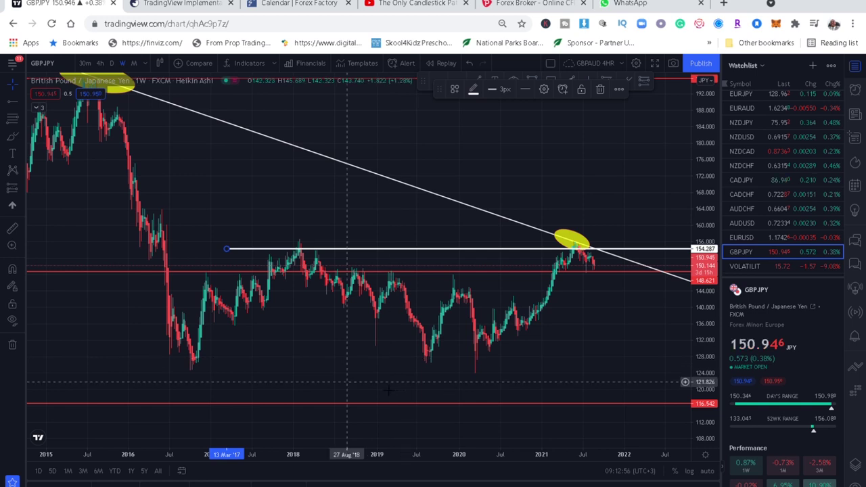
scroll(460, 231, "up", 1)
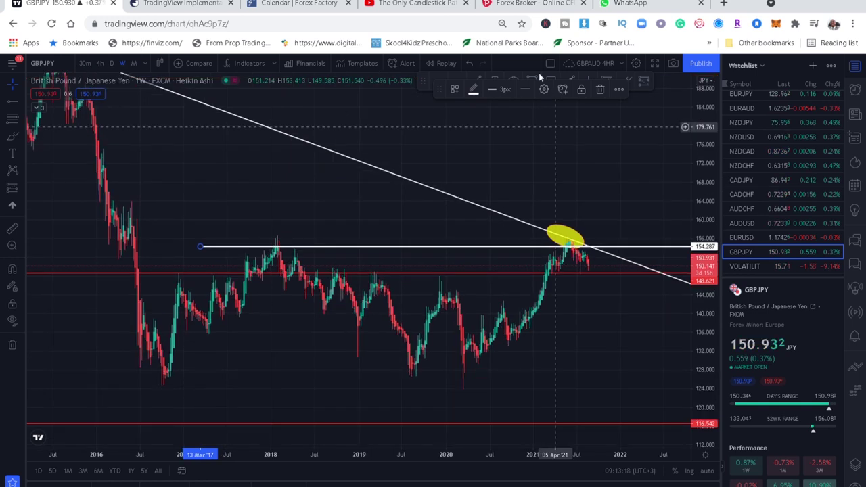
Draw a thin rectangle with white fill under the lows, about 126.65 to 125.63, from March 2016 to May 2022
left_click(533, 81)
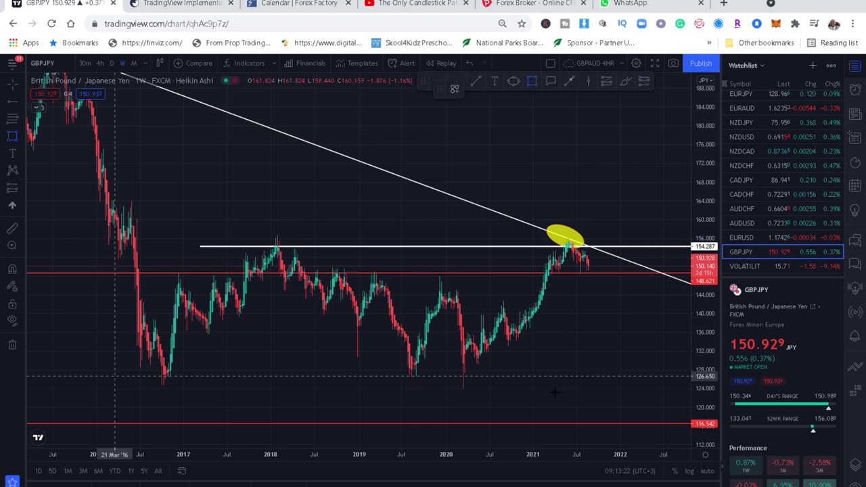
left_click(115, 376)
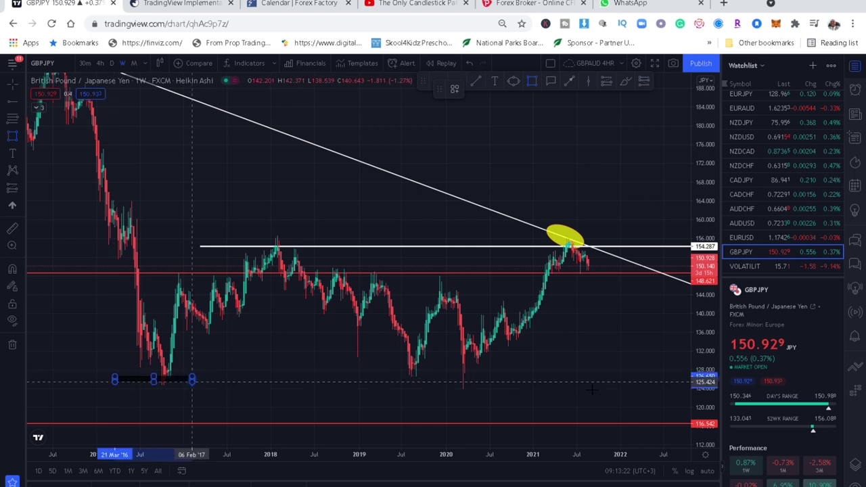
left_click(652, 380)
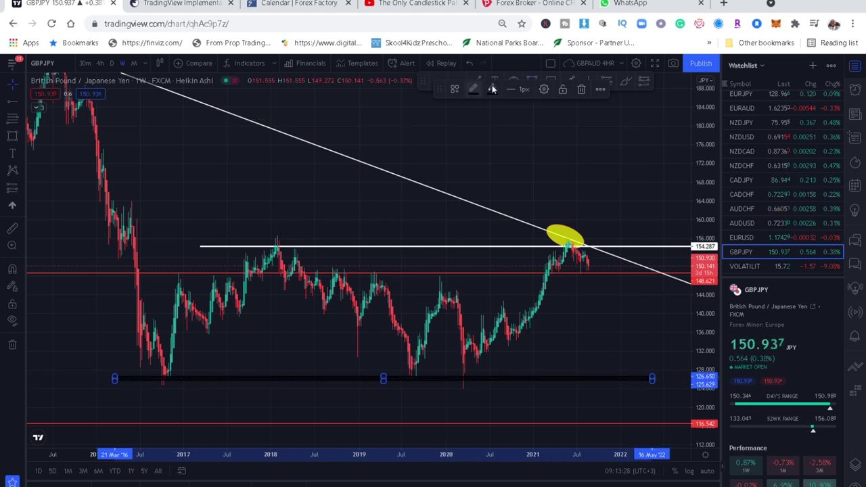
left_click(492, 89)
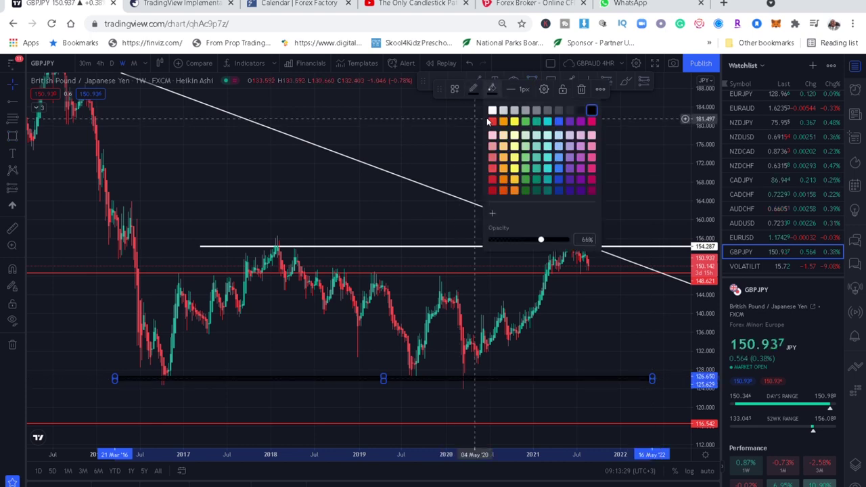
left_click(492, 110)
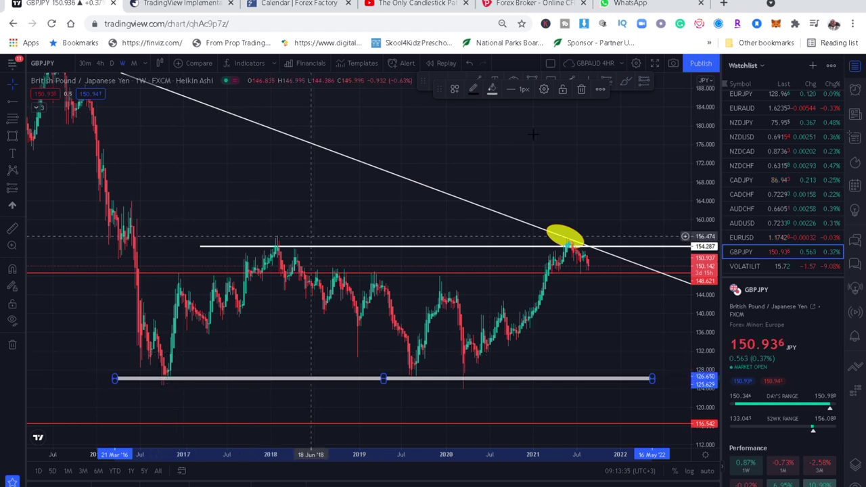
left_click(605, 83)
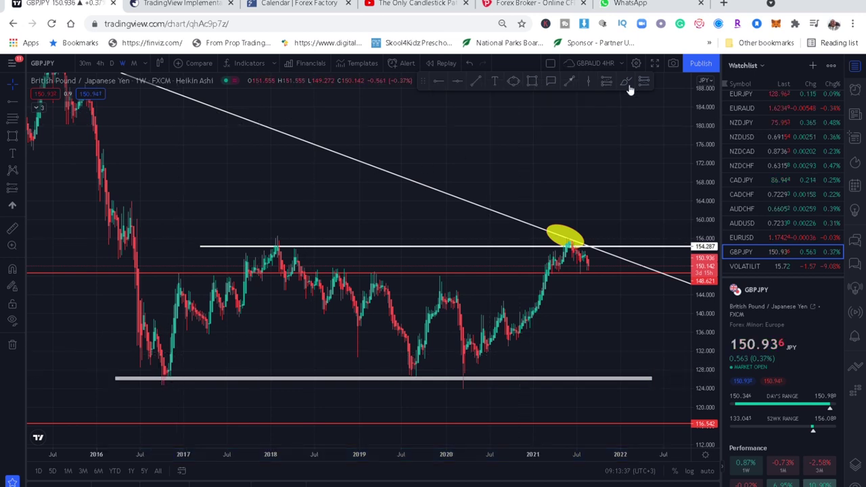
Mark the support zone's touches at the 2016, 2019 and 2020 lows with blue brush strokes
left_click(628, 87)
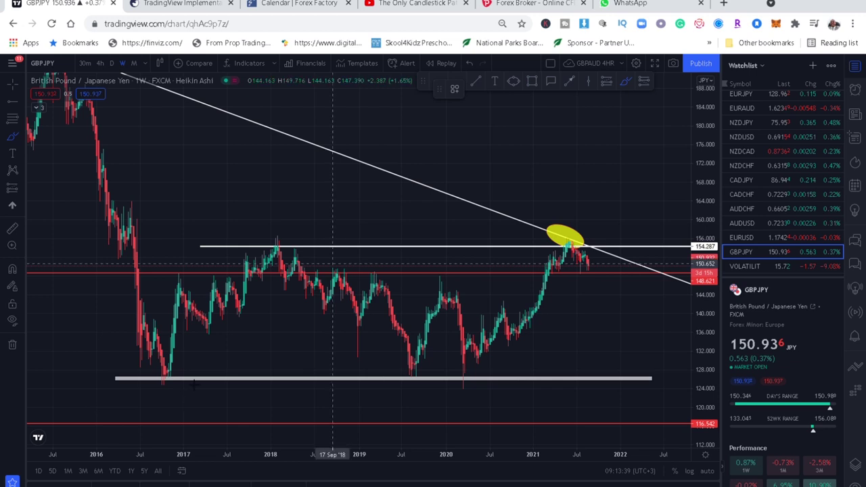
left_click_drag(163, 383, 186, 371)
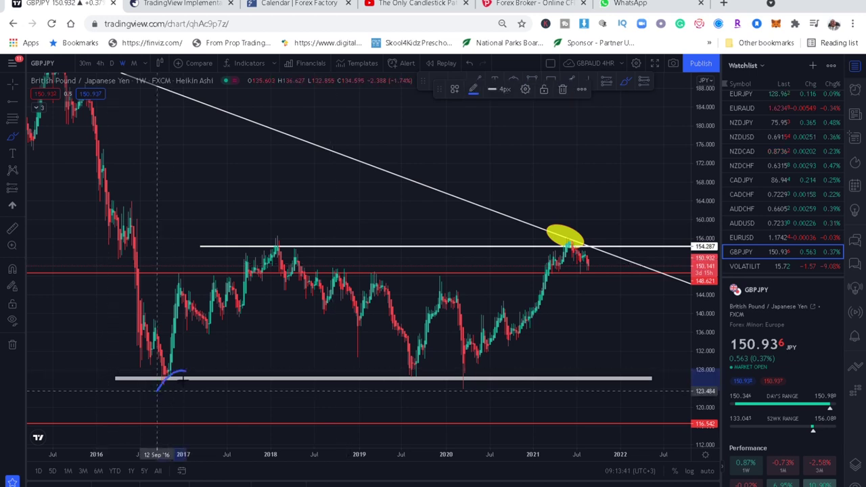
mouse_move(413, 371)
left_mouse_down()
mouse_move(416, 391)
mouse_move(413, 377)
mouse_move(472, 376)
mouse_move(461, 379)
left_mouse_up()
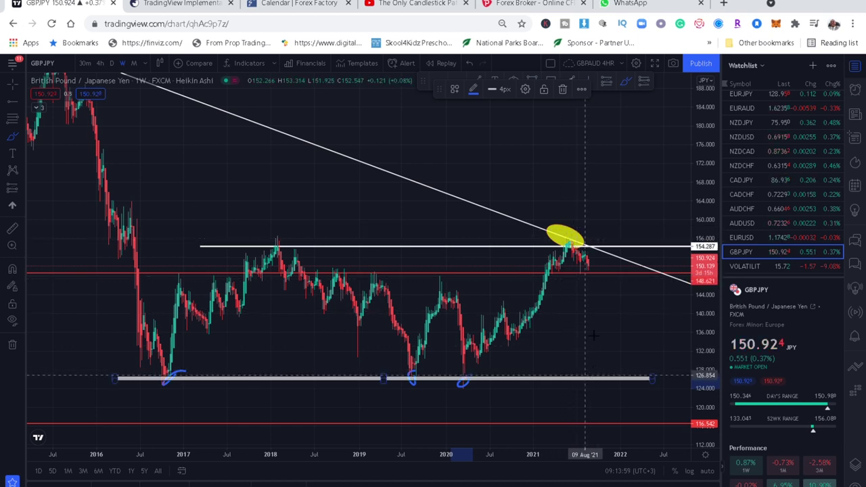
scroll(583, 296, "up", 2)
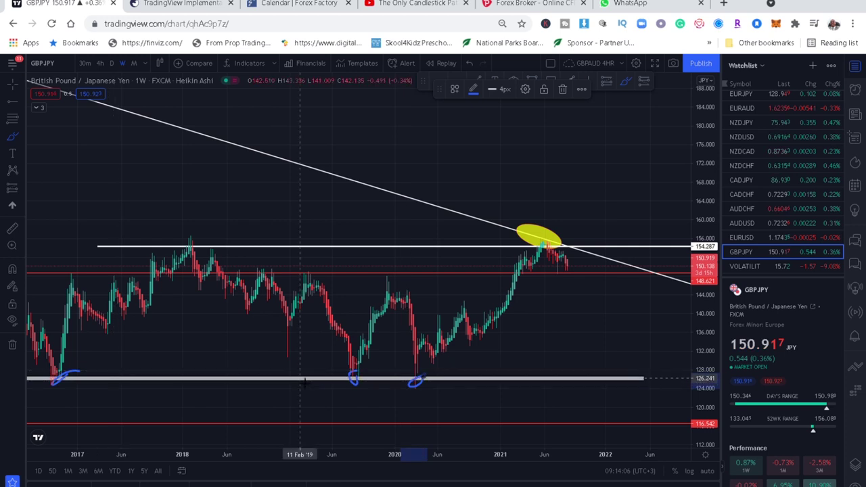
scroll(291, 379, "down", 1)
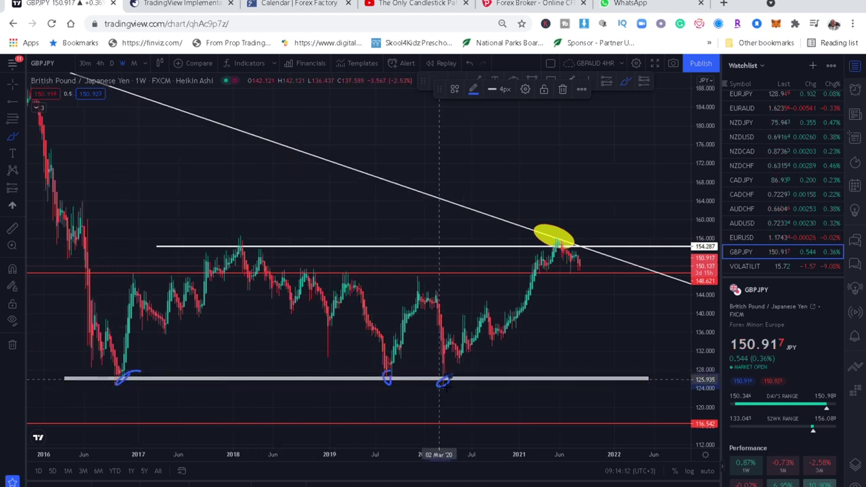
Switch the chart to the daily timeframe and frame the price action from mid-2019 to August 2021 around the 154.287 and 148.621 levels
left_click(114, 65)
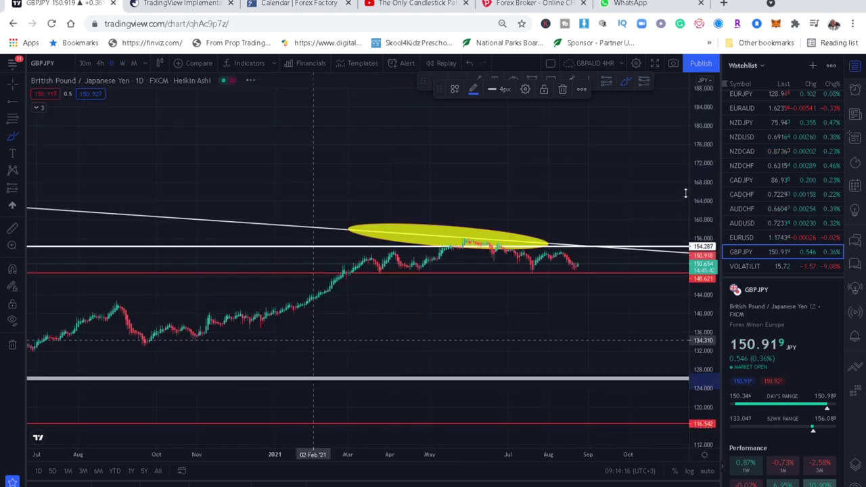
left_click_drag(685, 193, 686, 161)
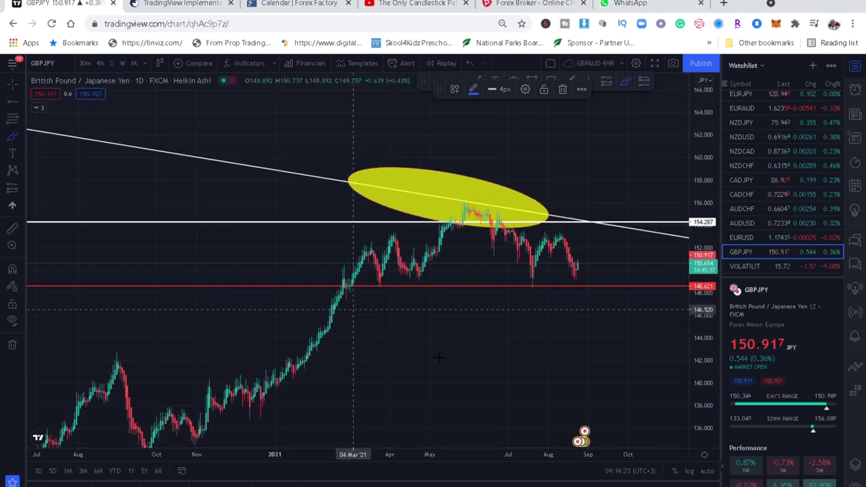
left_click_drag(439, 357, 506, 228)
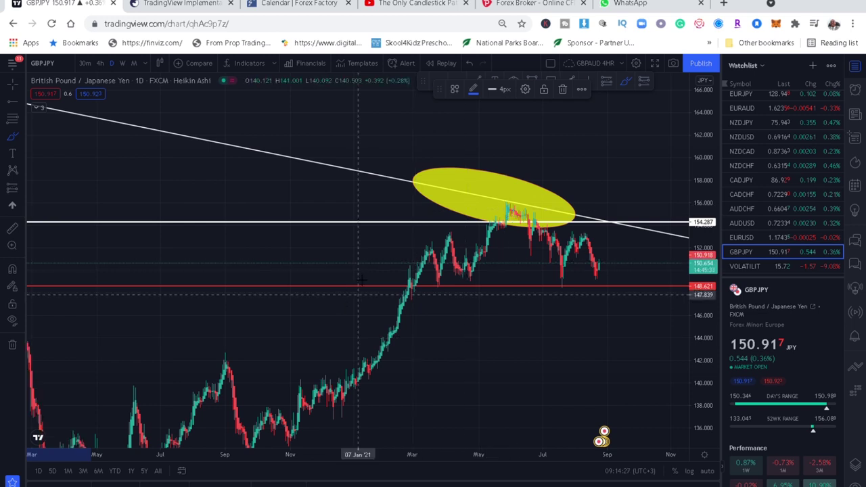
scroll(362, 279, "down", 2)
scroll(362, 280, "down", 3)
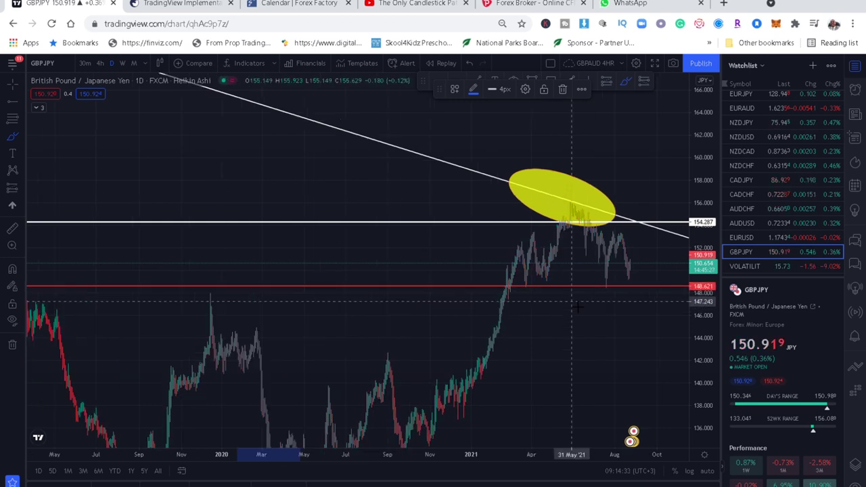
scroll(575, 312, "up", 4)
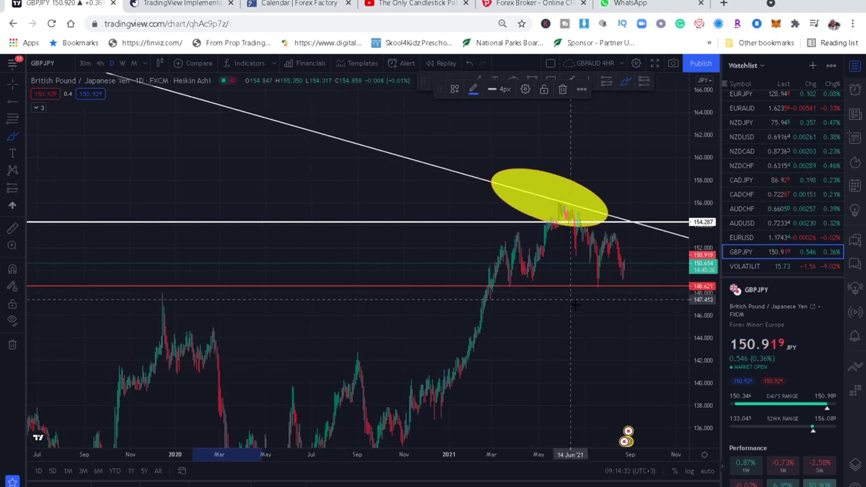
left_click(526, 340)
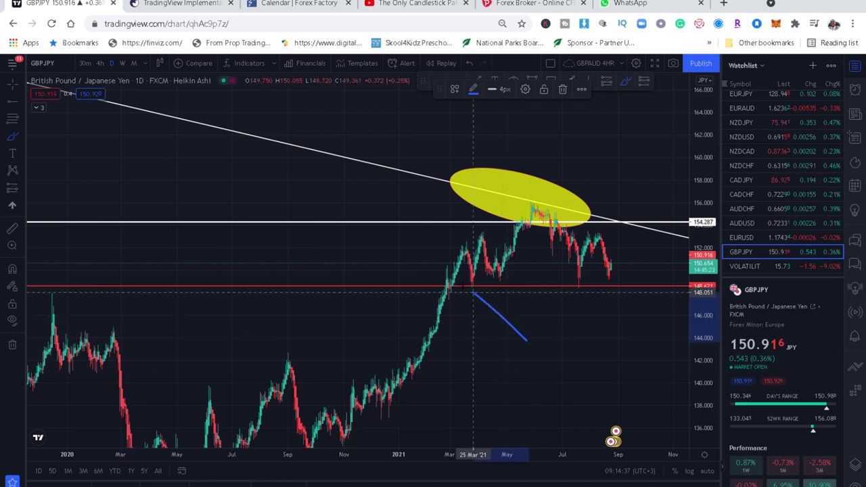
left_click(455, 278)
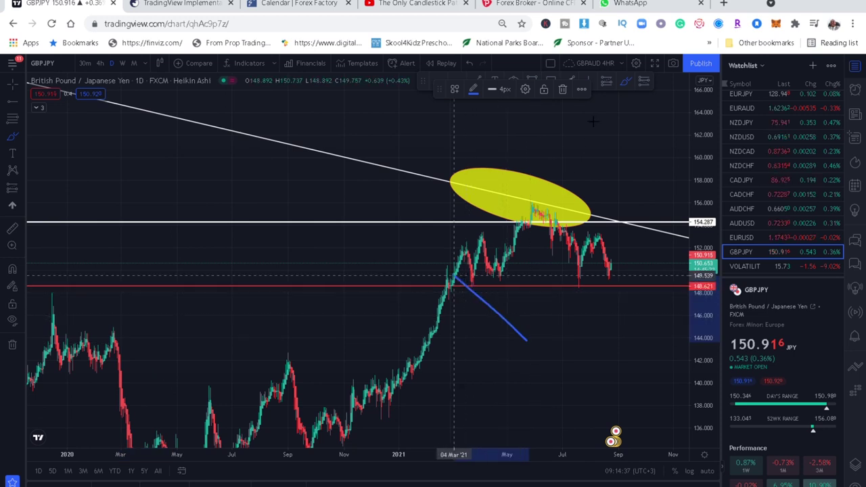
left_click(563, 90)
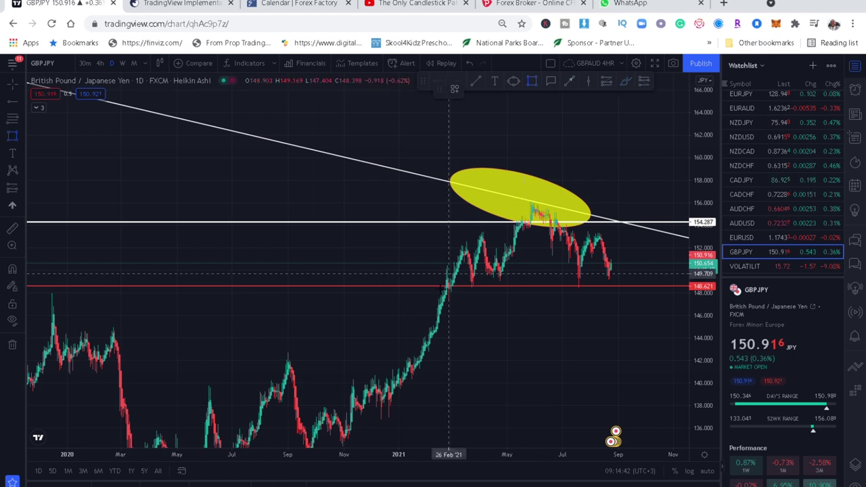
Draw a thin white support rectangle over the 148.621 level, about 148.987 to 148.391, from 10 February to 22 September 2021
left_click_drag(434, 285, 638, 285)
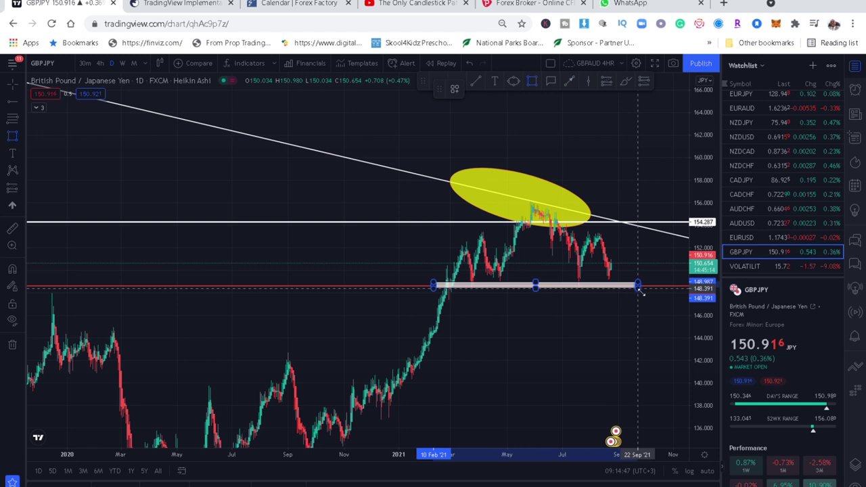
left_click(638, 285)
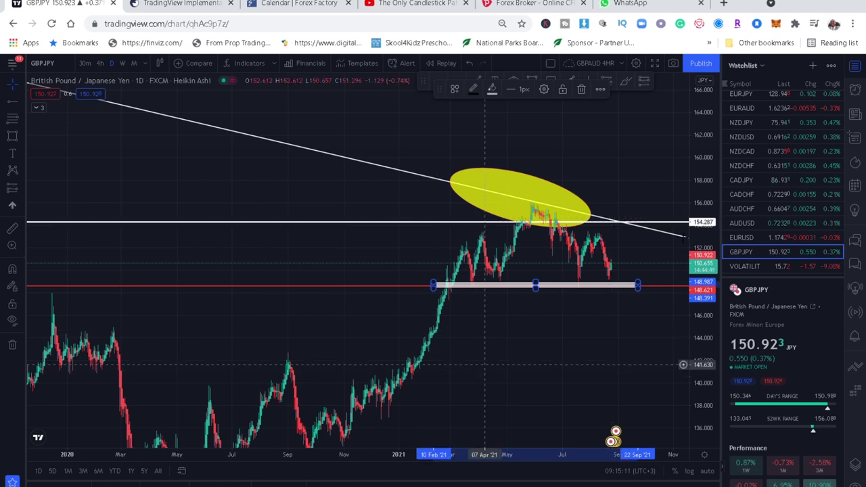
Switch the chart to the 4-hour timeframe and frame the price action from December 2020 to August 2021 around the support rectangle
left_click_drag(703, 210, 706, 264)
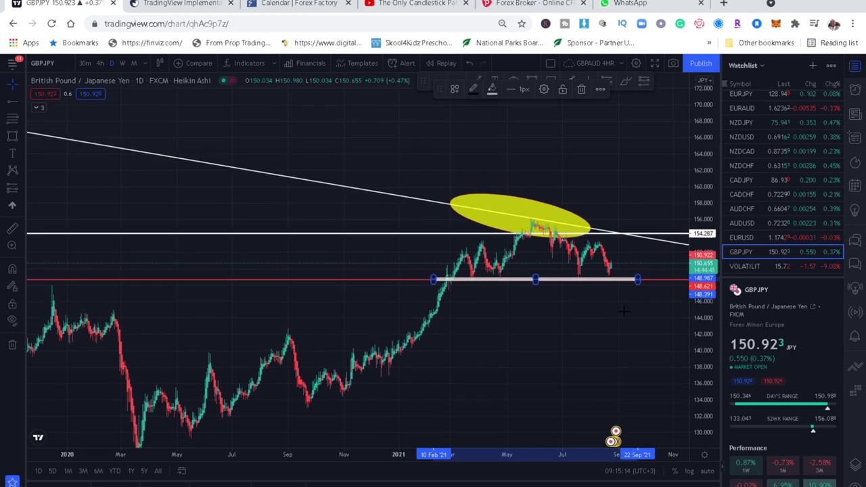
scroll(613, 300, "down", 2)
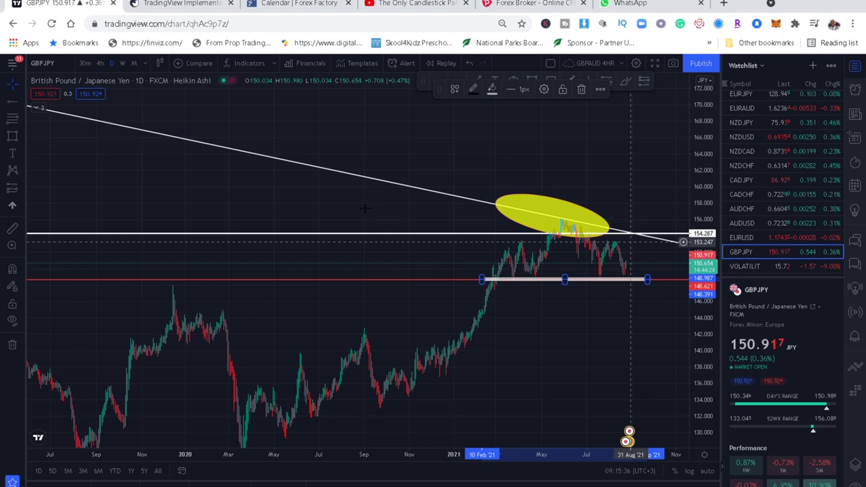
left_click(99, 63)
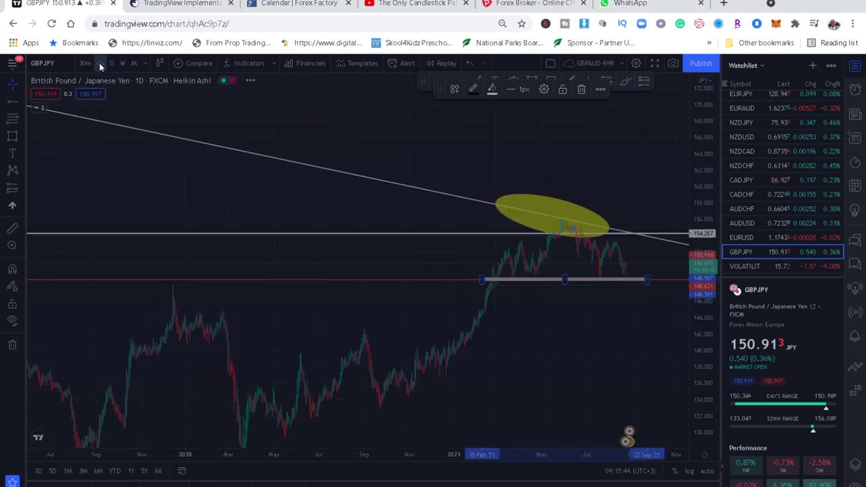
scroll(509, 319, "down", 5)
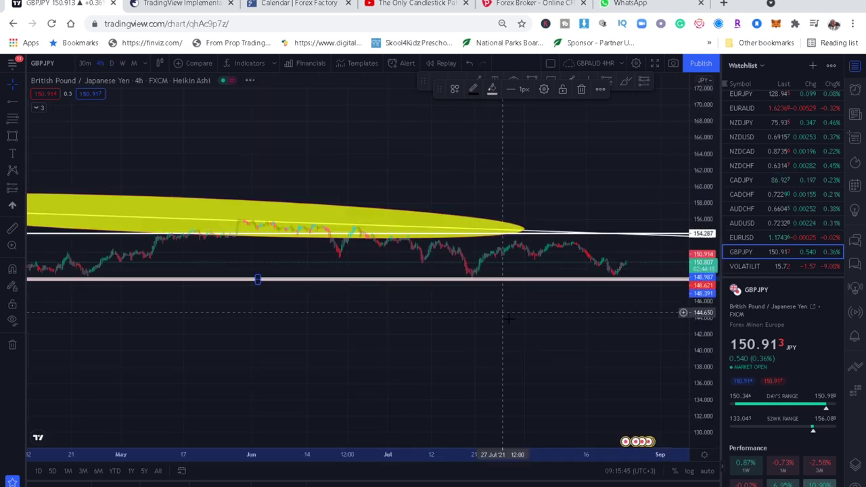
scroll(690, 345, "up", 2)
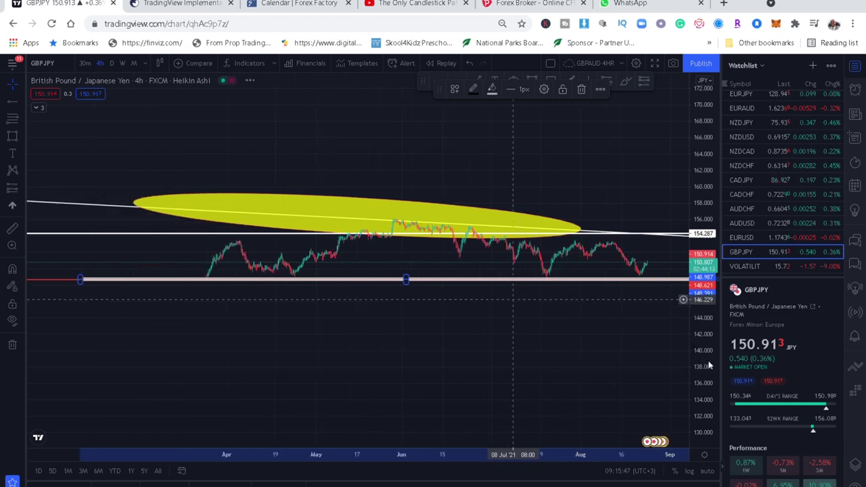
scroll(712, 383, "down", 3)
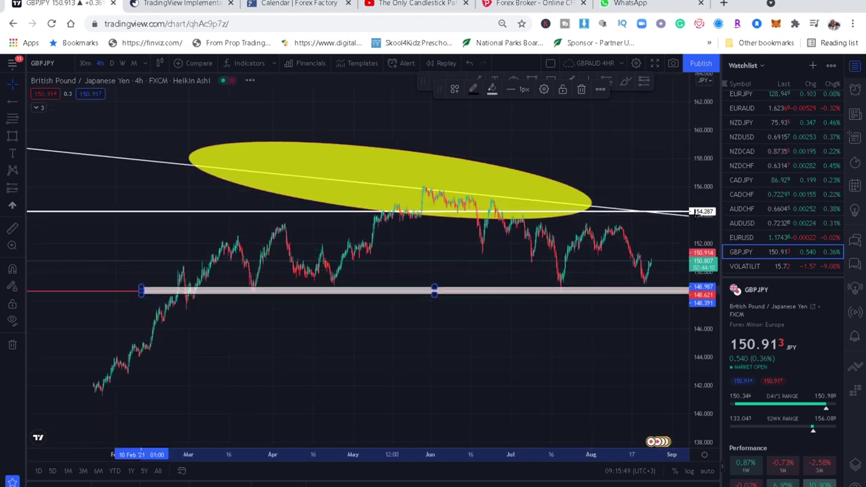
scroll(546, 359, "down", 3)
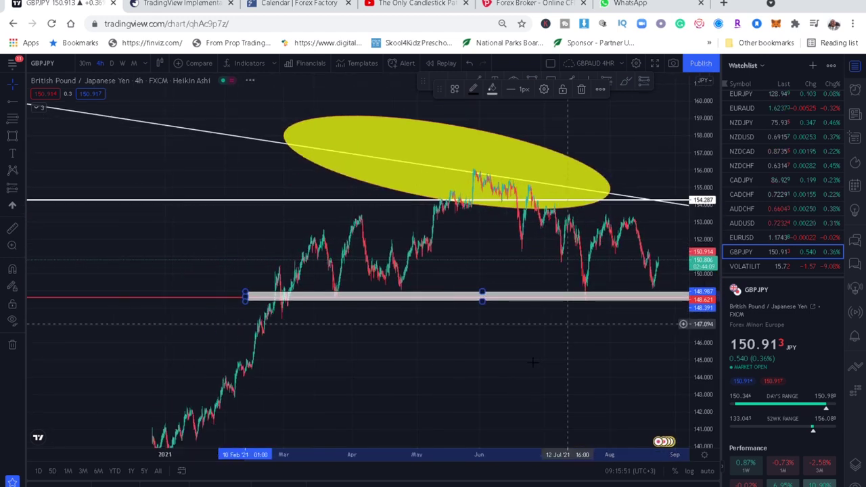
left_click(471, 380)
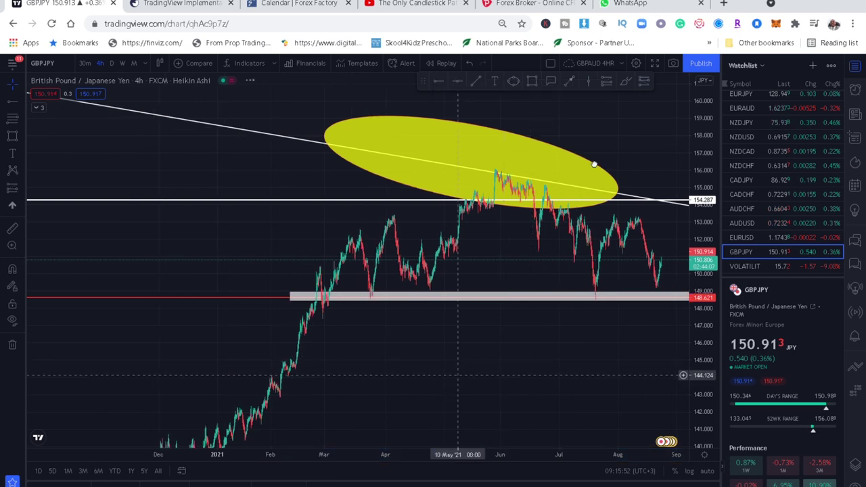
Delete the yellow ellipse covering the 2021 highs at the descending trend line
left_click_drag(594, 165, 575, 187)
left_click(573, 186)
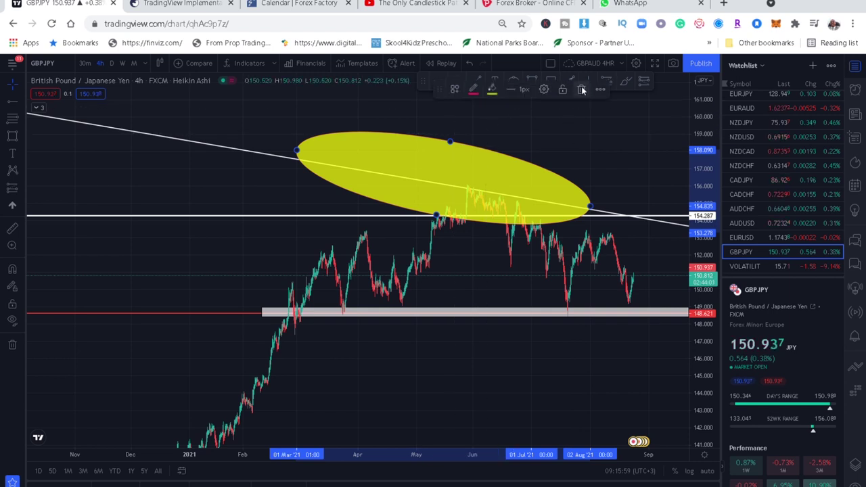
left_click(582, 90)
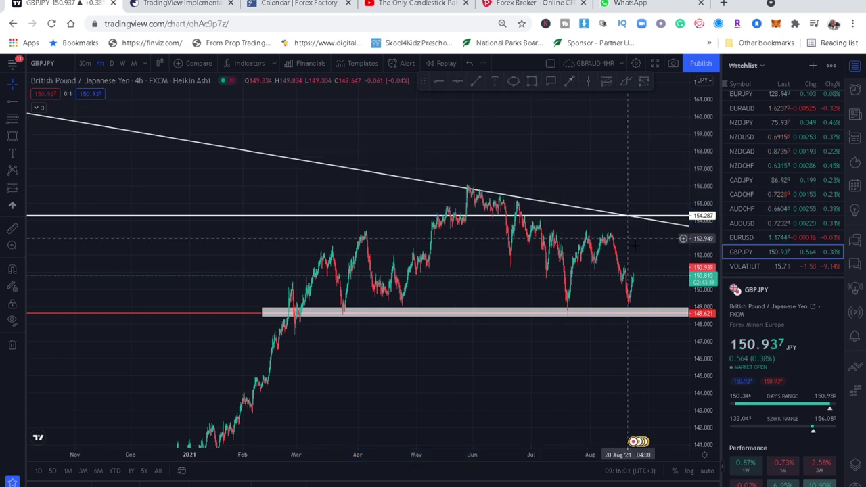
Examine the 4-hour price action between the support rectangle at 148.621 and the descending trend line, including the March, July and August 2021 lows
scroll(628, 243, "down", 2)
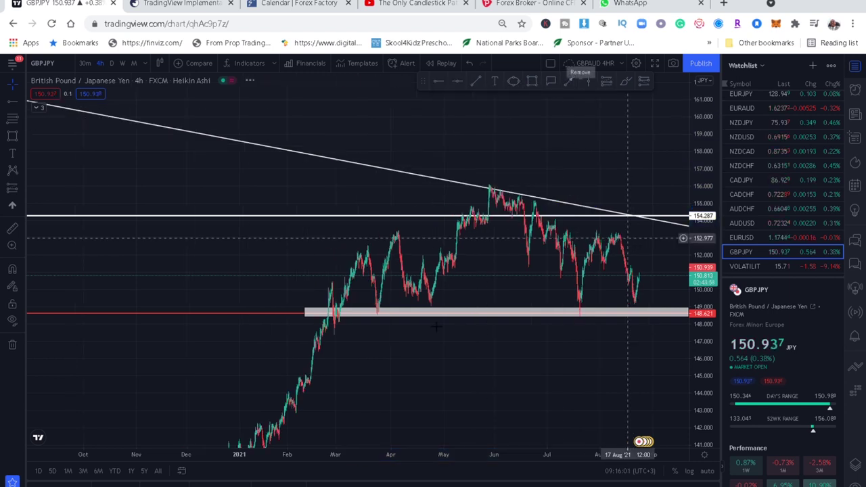
left_click(504, 314)
left_click_drag(411, 318, 408, 316)
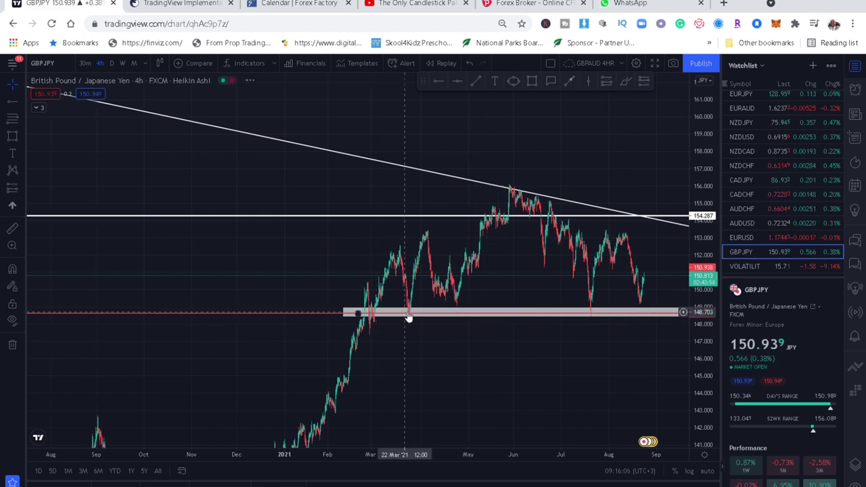
left_click_drag(383, 294, 347, 254)
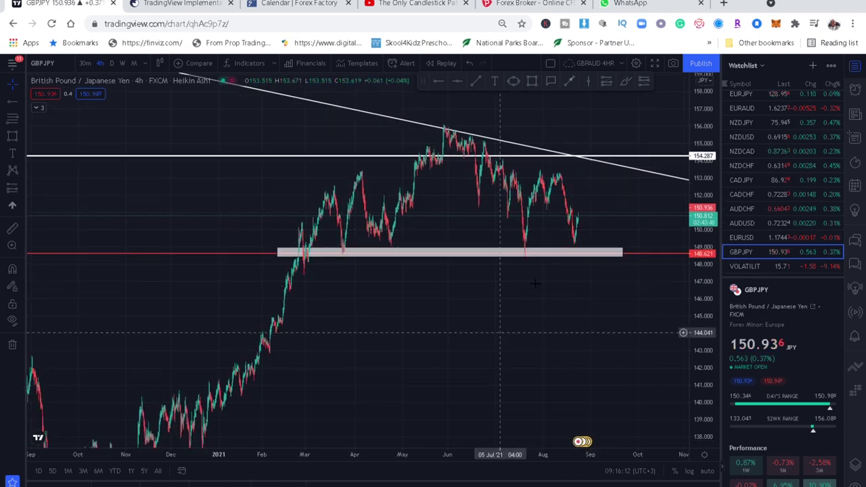
left_click_drag(535, 254, 532, 214)
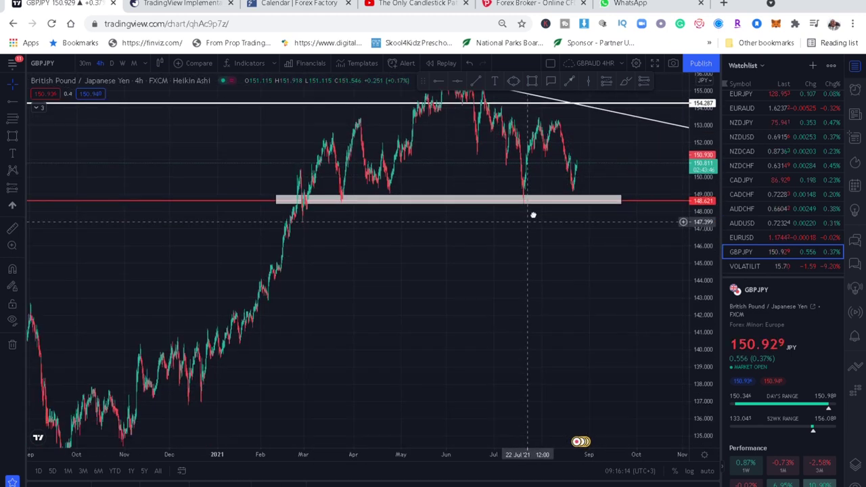
left_click_drag(523, 285, 520, 303)
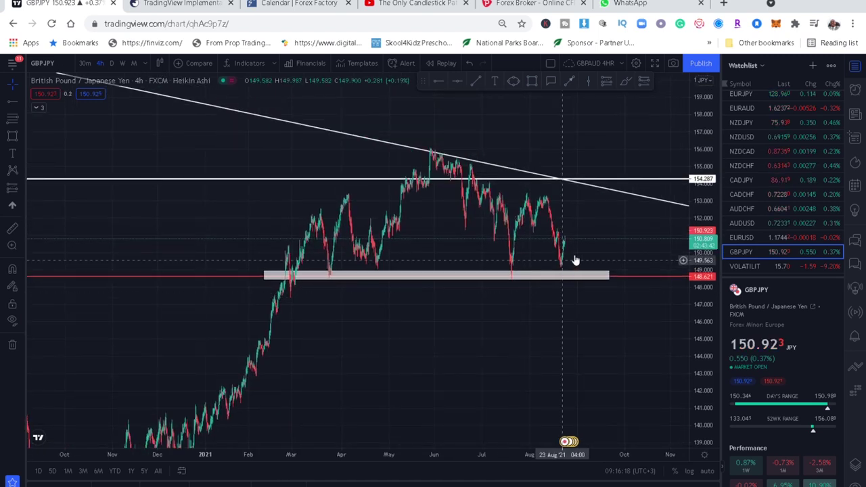
scroll(572, 253, "up", 3)
scroll(704, 338, "up", 2)
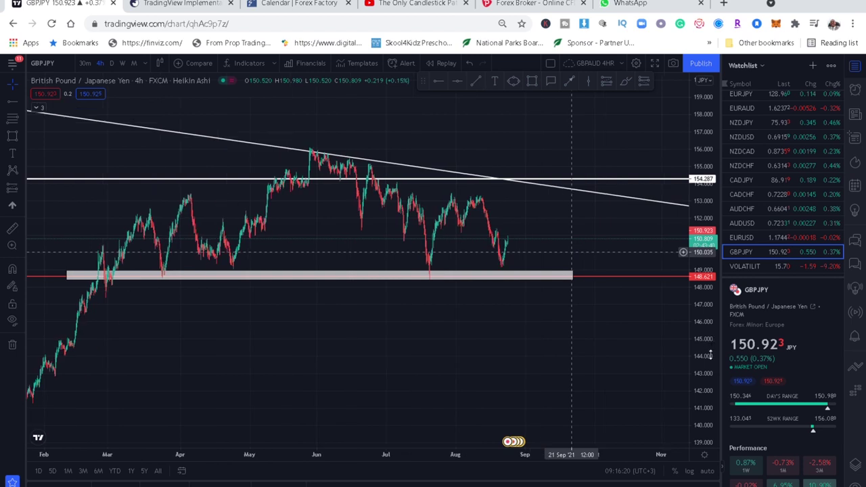
left_click_drag(695, 256, 684, 227)
scroll(684, 227, "up", 4)
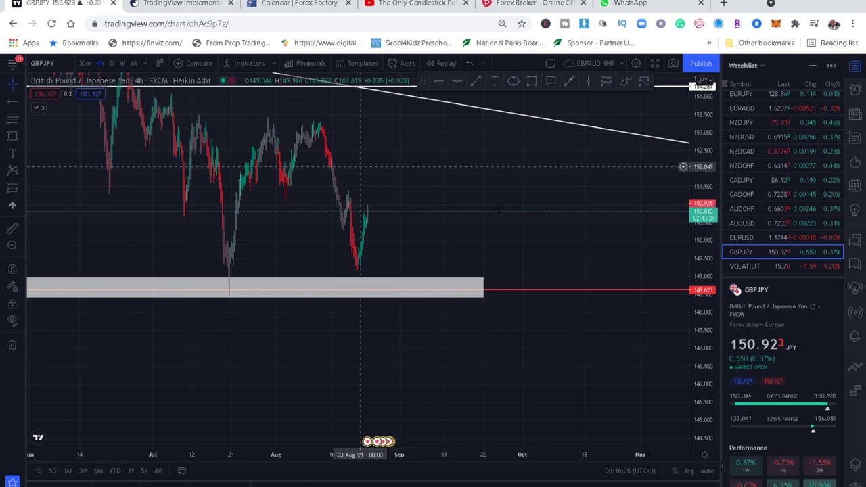
left_click_drag(628, 245, 691, 264)
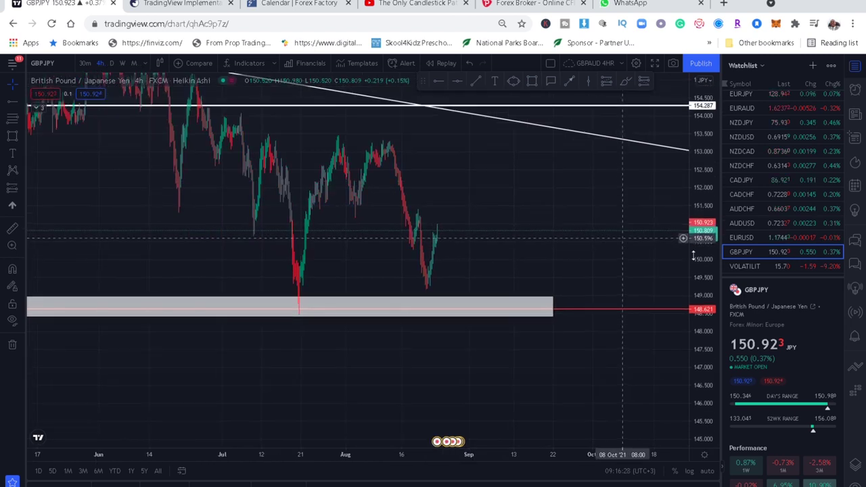
left_click_drag(508, 244, 580, 256)
scroll(580, 256, "down", 1)
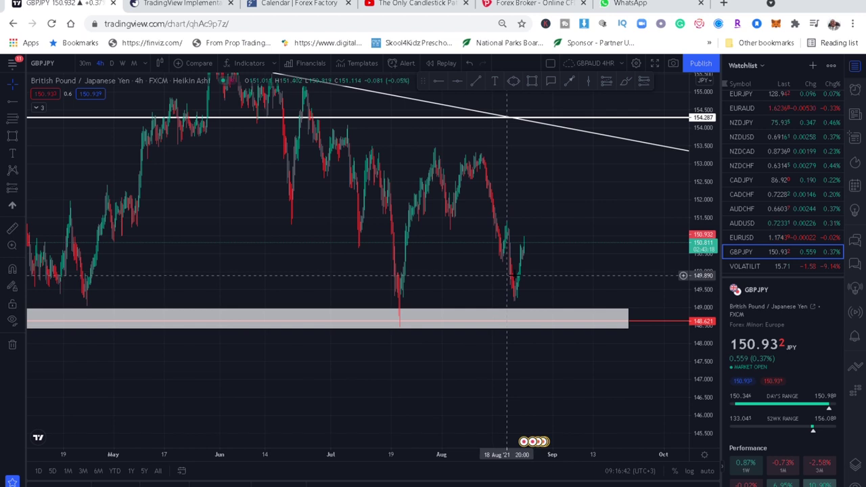
left_click_drag(614, 275, 642, 345)
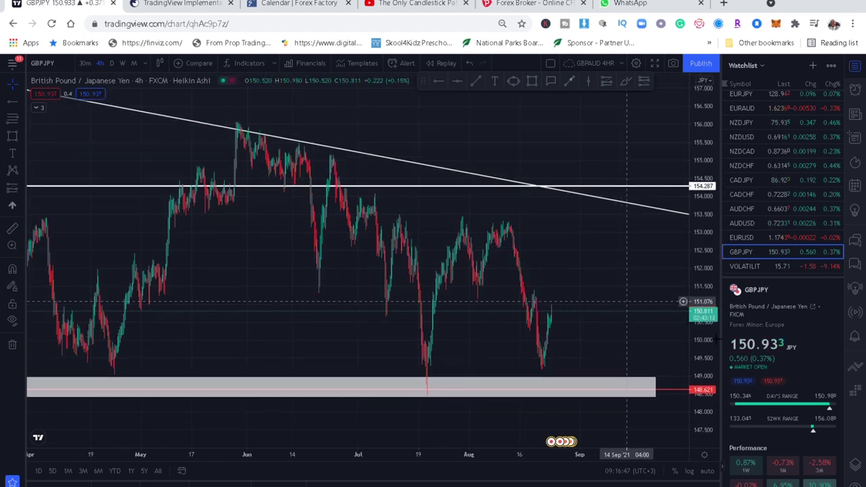
Circle the highs around the start of June 2021 at the descending trend line with a blue brush stroke
left_click_drag(708, 335, 707, 330)
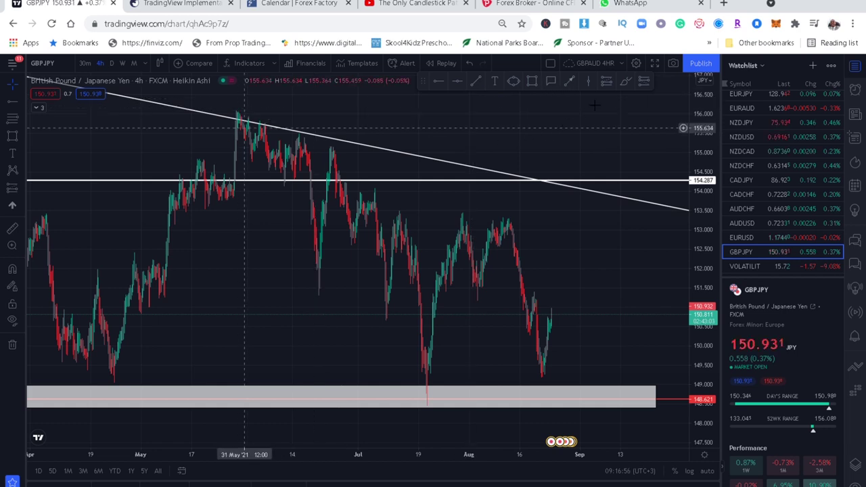
left_click(626, 82)
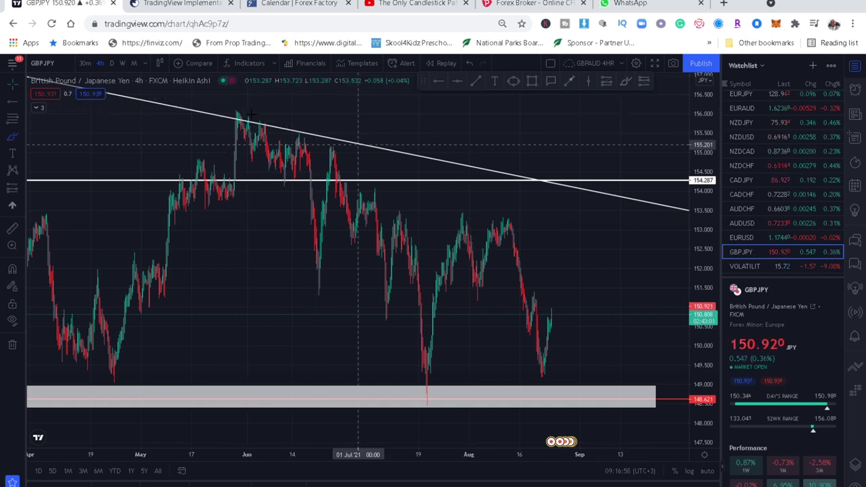
mouse_move(252, 108)
left_mouse_down()
mouse_move(237, 126)
mouse_move(263, 137)
mouse_move(281, 129)
mouse_move(275, 111)
mouse_move(261, 106)
left_mouse_up()
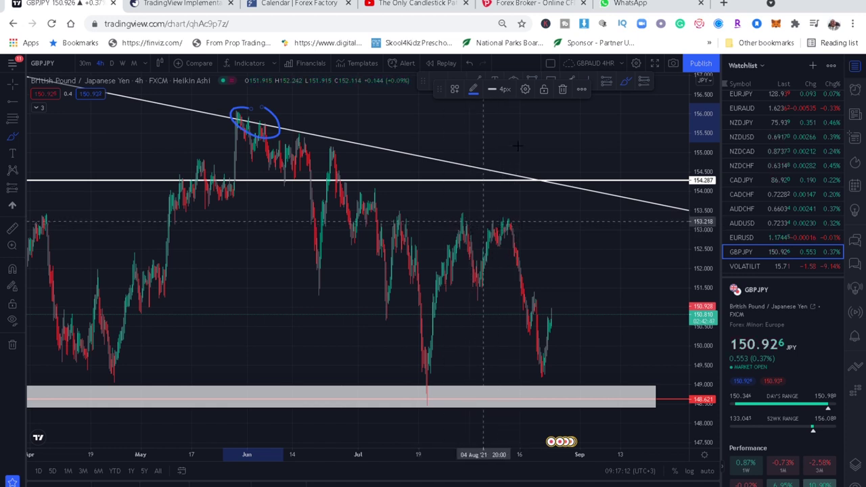
Draw a resistance rectangle above the July and August 2021 highs, about 153.640 to 153.268, from 9 July to 27 August 2021
left_click(537, 80)
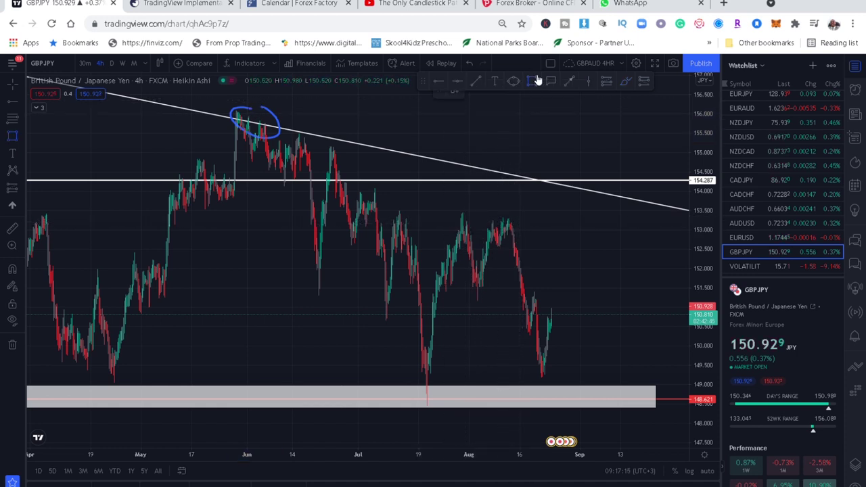
left_click_drag(416, 216, 572, 222)
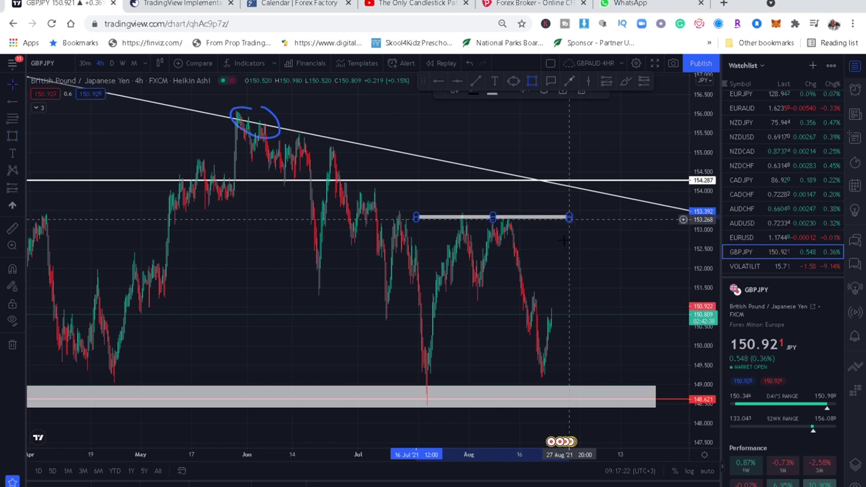
scroll(563, 238, "up", 2)
scroll(563, 239, "up", 4)
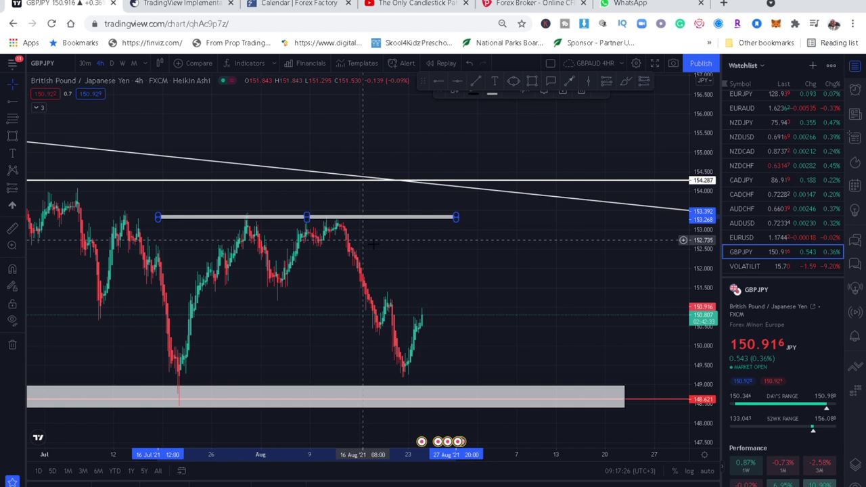
left_click(406, 250)
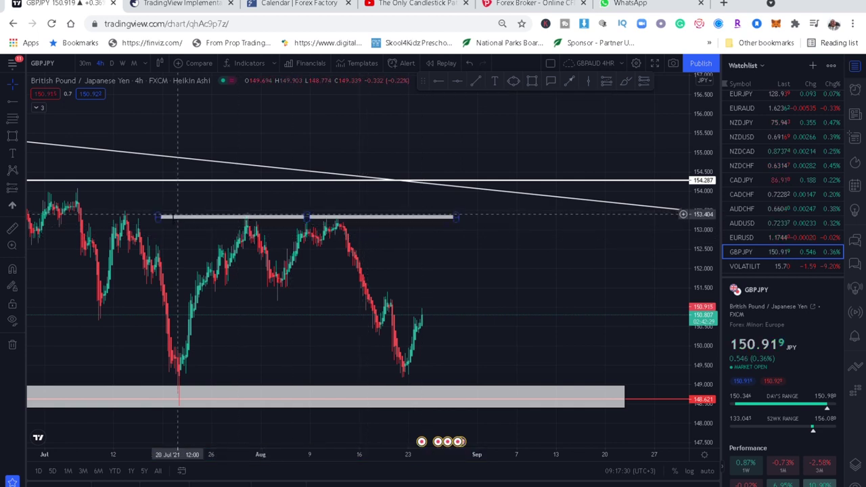
left_click_drag(161, 218, 114, 206)
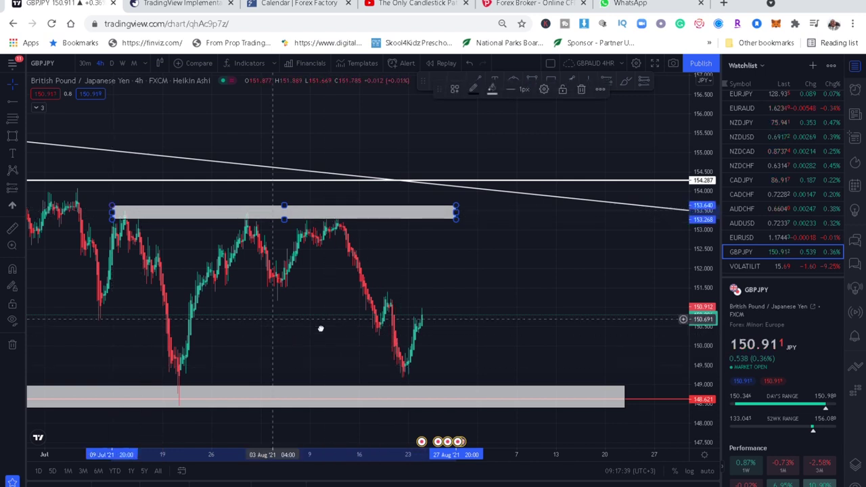
scroll(415, 284, "left", 5)
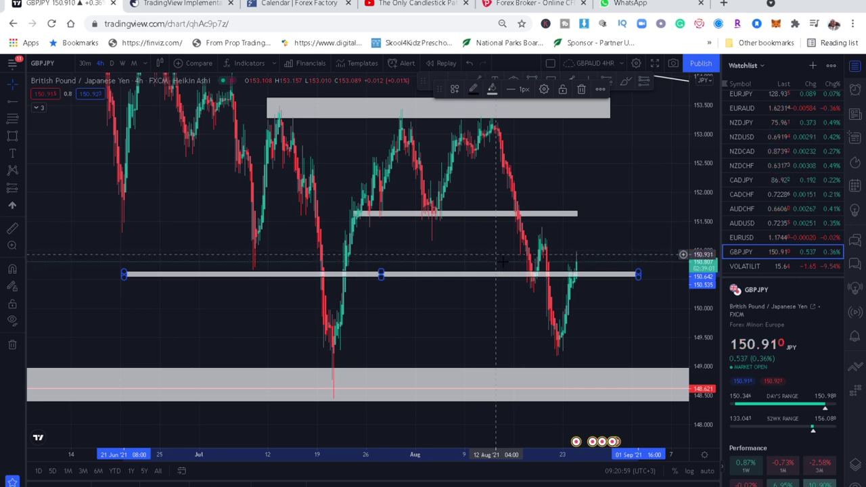
left_click(636, 208)
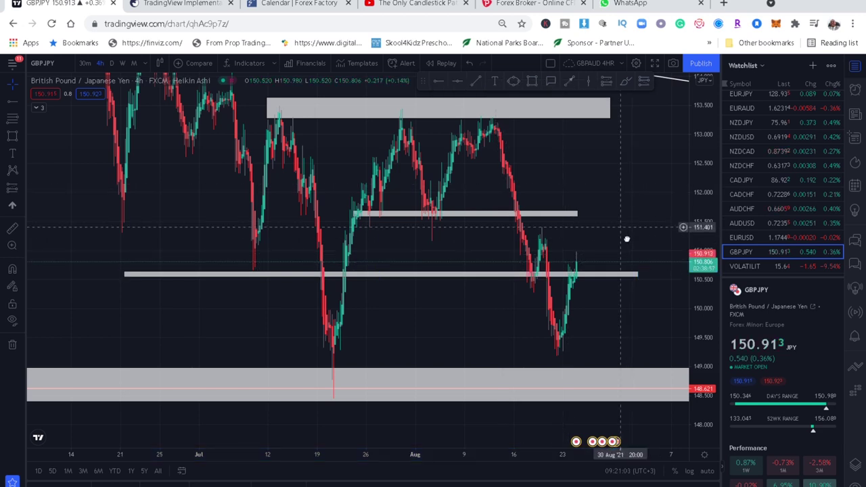